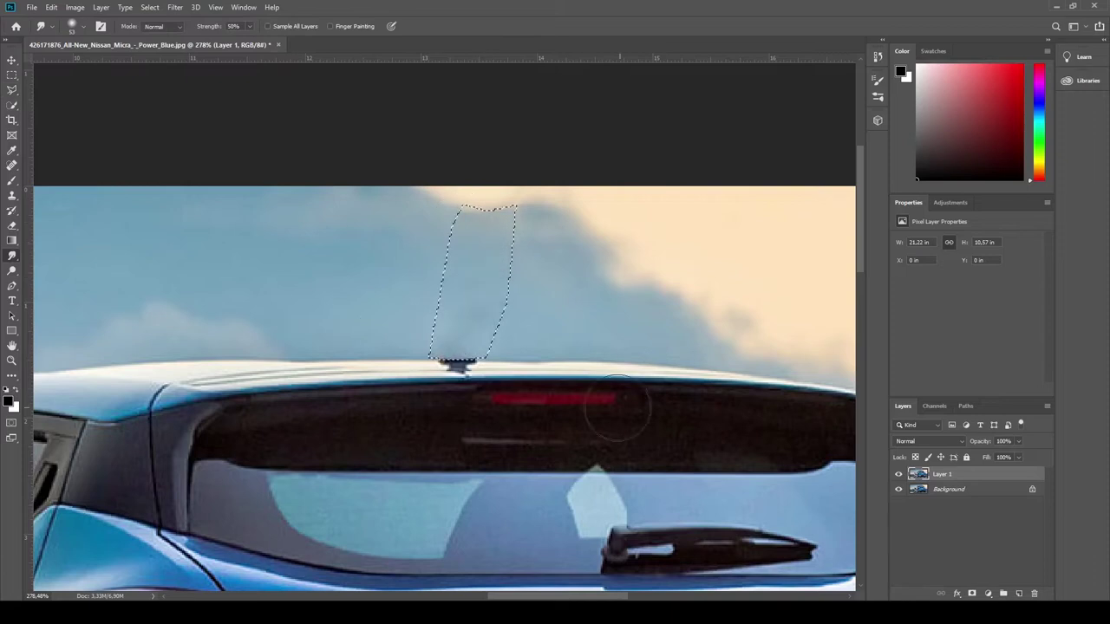
- Clear the selection, heal away the leftover antenna base on the roof edge, and ready the Blur tool for smoothing
key(l)
key(ctrl+d)
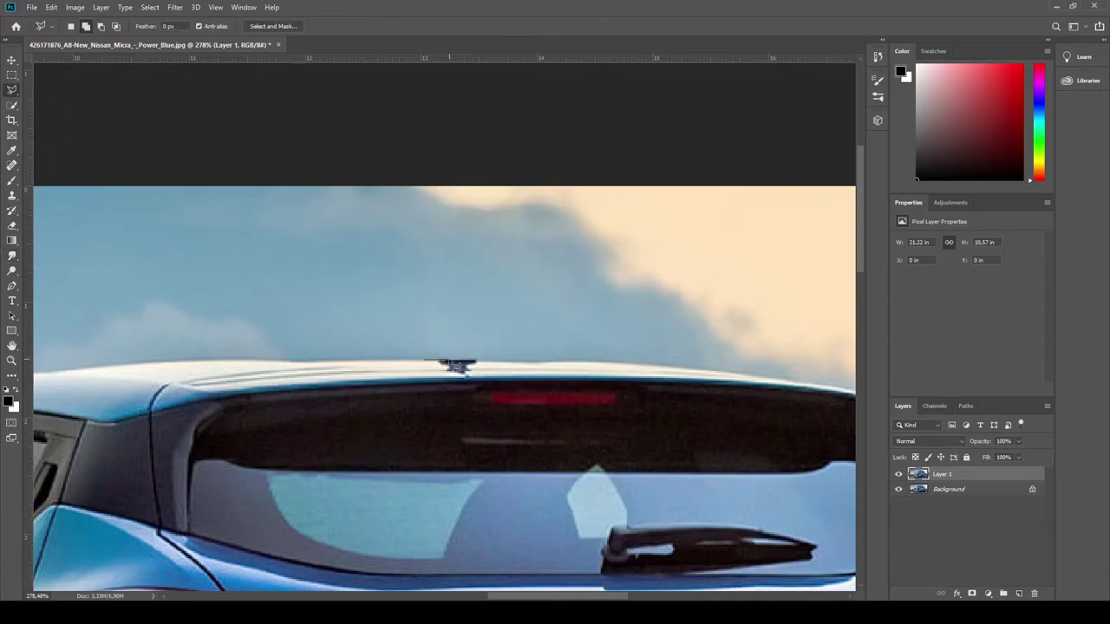
key(j)
drag(508, 355, 438, 368)
key(l)
click(12, 255)
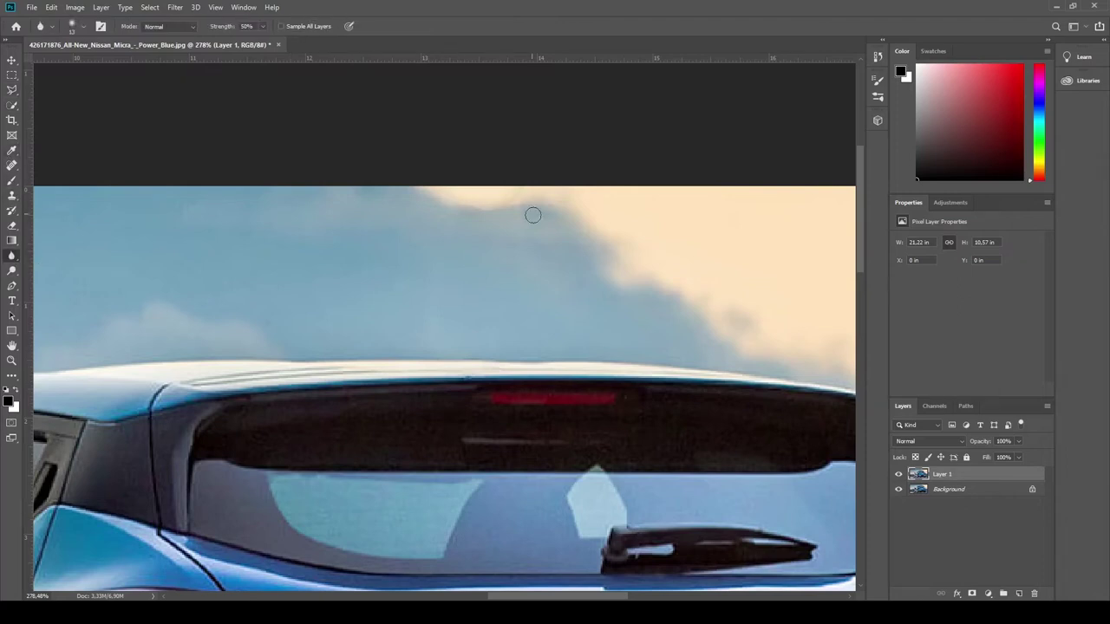
key(ctrl+minus)
key(ctrl+minus)
key(ctrl+minus)
key(ctrl+minus)
key(ctrl+minus)
key(ctrl+0)
- Outline the Aston Martin's rear bumper and diffuser with the Polygonal Lasso and copy that cutout into the Micra image
key(l)
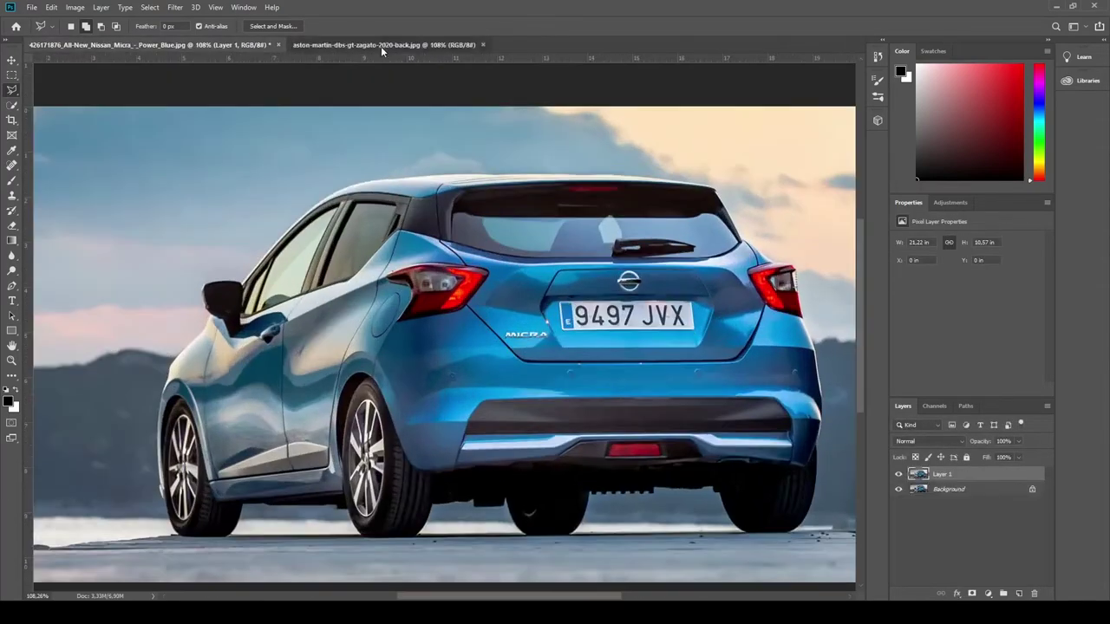
click(381, 46)
click(451, 432)
click(459, 510)
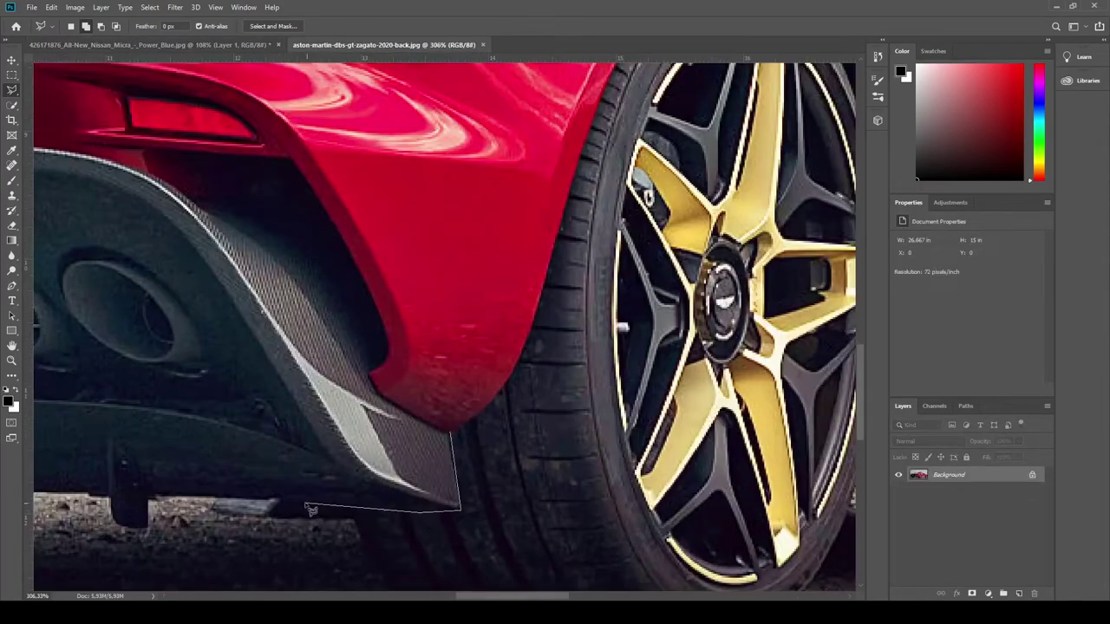
mouse_move(36, 486)
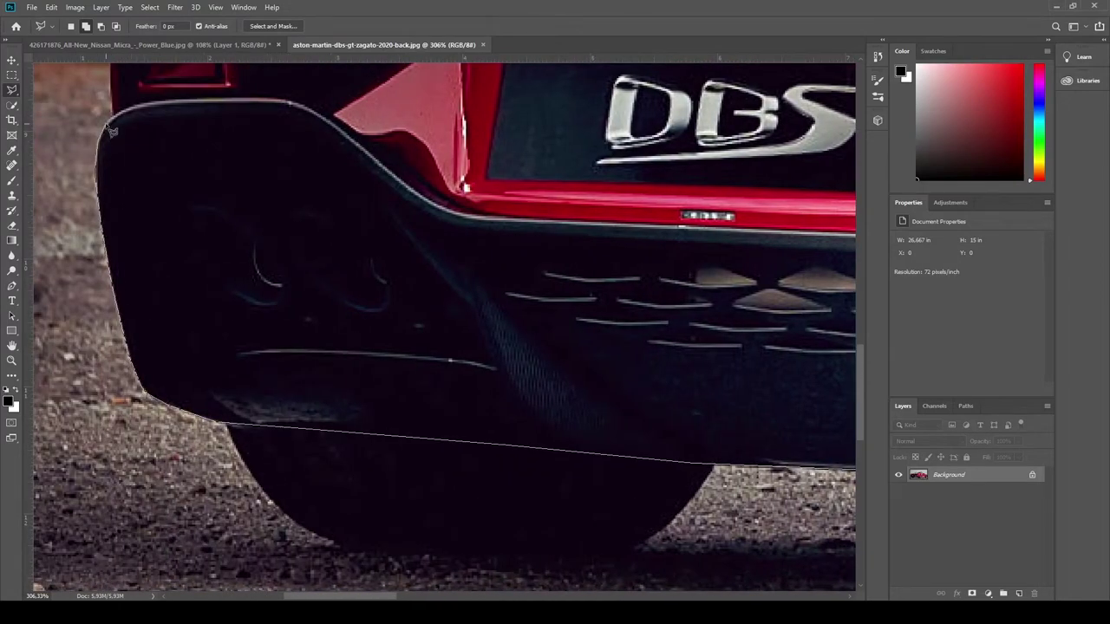
scroll(111, 132, up, 5)
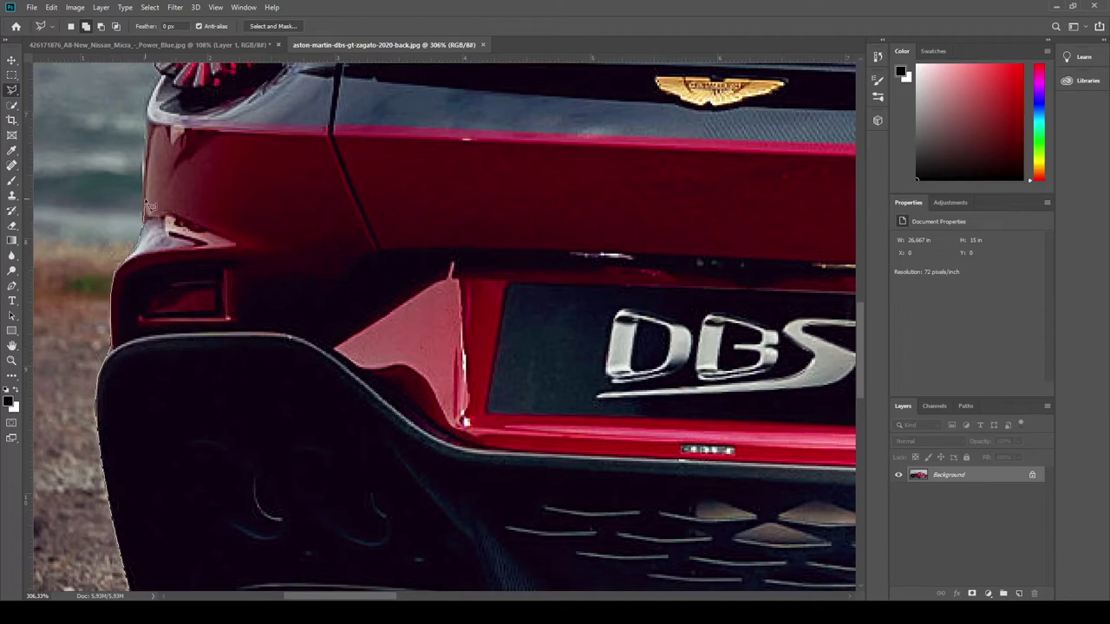
mouse_move(855, 169)
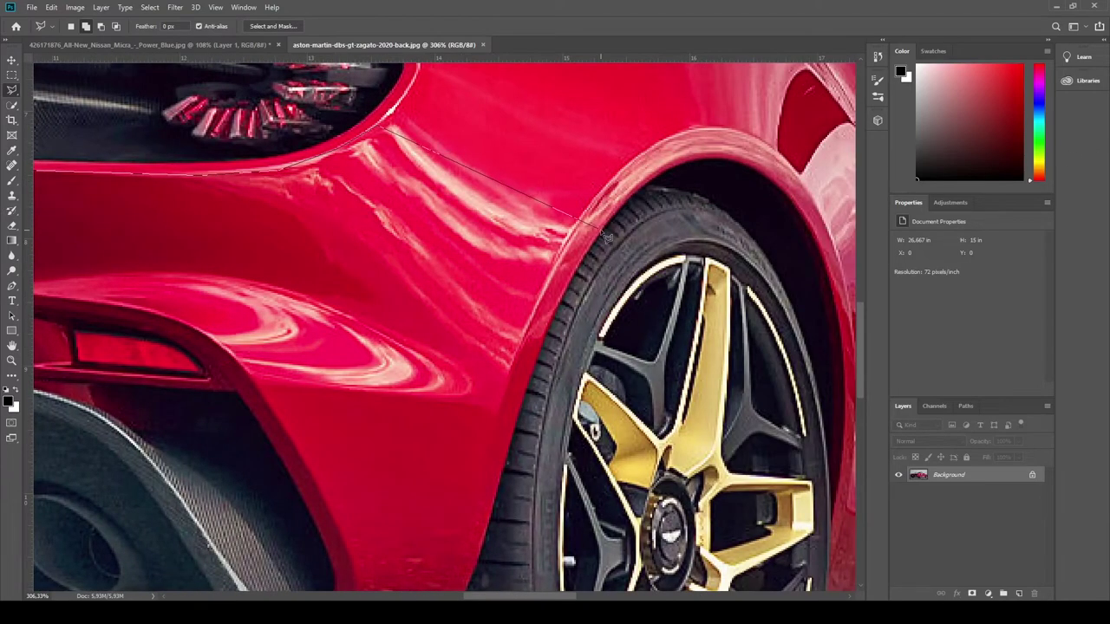
scroll(534, 417, down, 3)
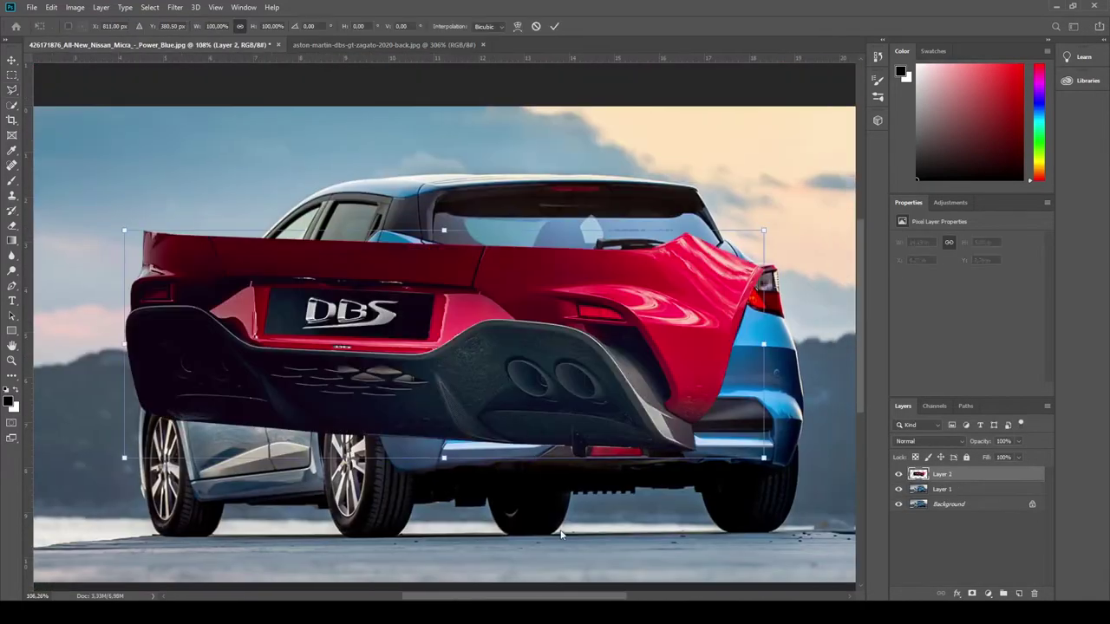
- Flip the pasted bumper horizontally, then scale and distort it to fit the Micra's rear end
drag(198, 468, 358, 447)
drag(587, 565, 591, 508)
drag(814, 432, 814, 430)
drag(373, 417, 351, 422)
drag(809, 342, 809, 348)
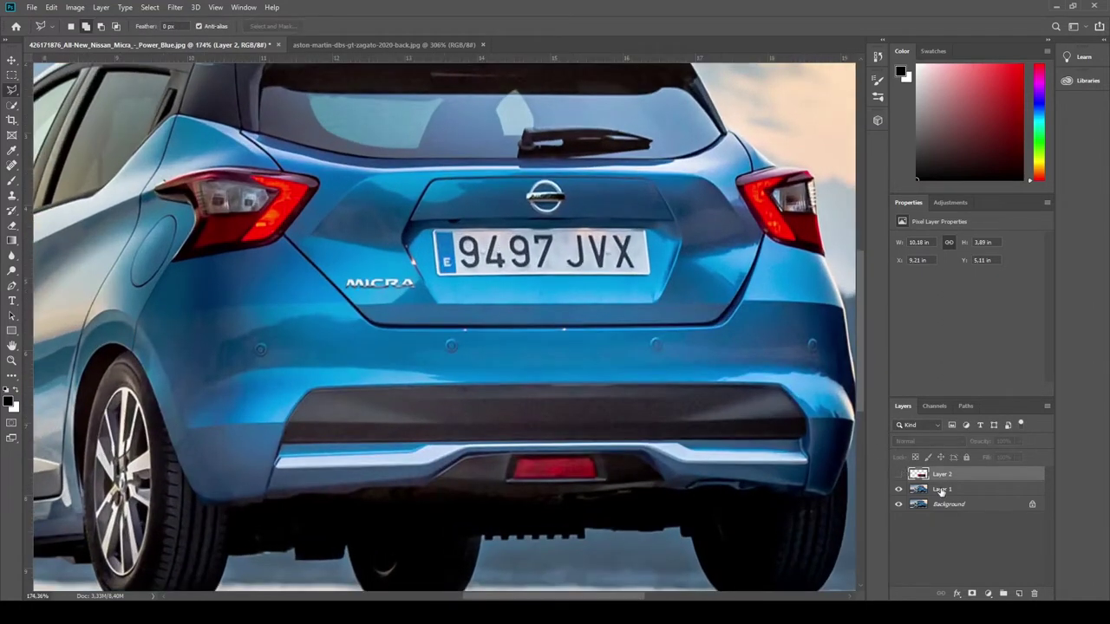
- Hide Layer 2 and lasso the Micra's original upper bumper area on Layer 1
click(899, 474)
click(899, 474)
drag(838, 304, 639, 308)
click(166, 313)
click(185, 425)
click(715, 416)
click(725, 308)
- Brush over the selected bumper area with dark and lighter blues sampled from the bodywork, and clear the selection
key(b)
alt+click(650, 347)
mouse_move(650, 347)
mouse_down()
mouse_move(286, 329)
mouse_move(626, 359)
mouse_up()
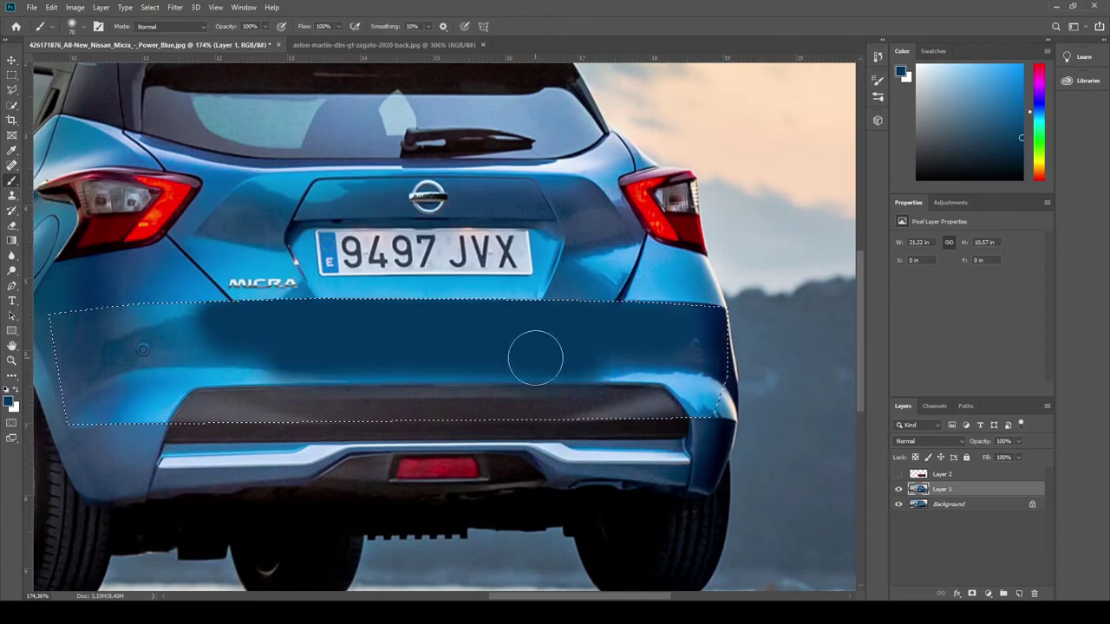
alt+click(74, 335)
click(11, 150)
click(12, 180)
mouse_move(70, 347)
mouse_down()
mouse_move(248, 330)
mouse_move(677, 347)
mouse_up()
key(ctrl+d)
key(l)
key(ctrl+0)
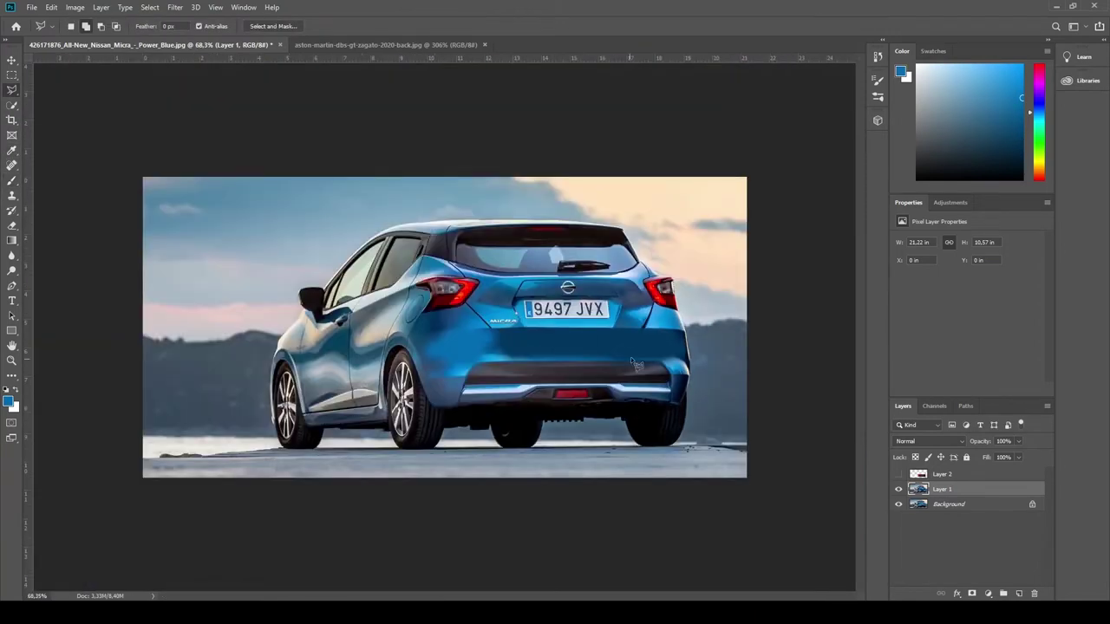
- Show Layer 2 again and lasso the red bodywork of the pasted bumper down to the diffuser's upper edge
scroll(560, 356, up, 3)
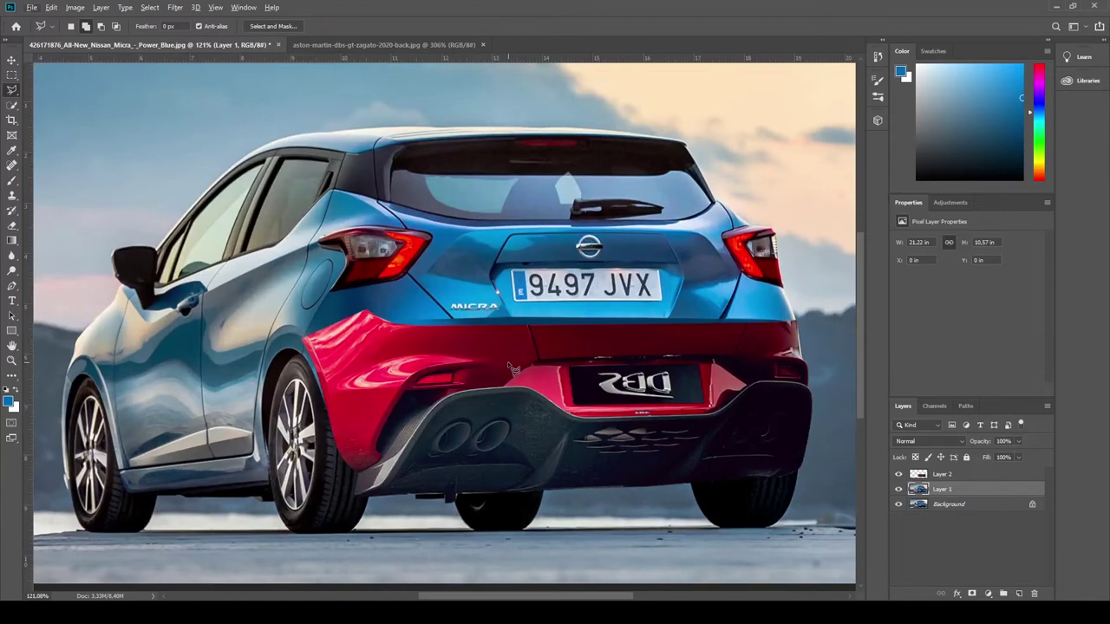
scroll(489, 385, up, 2)
click(191, 271)
click(300, 525)
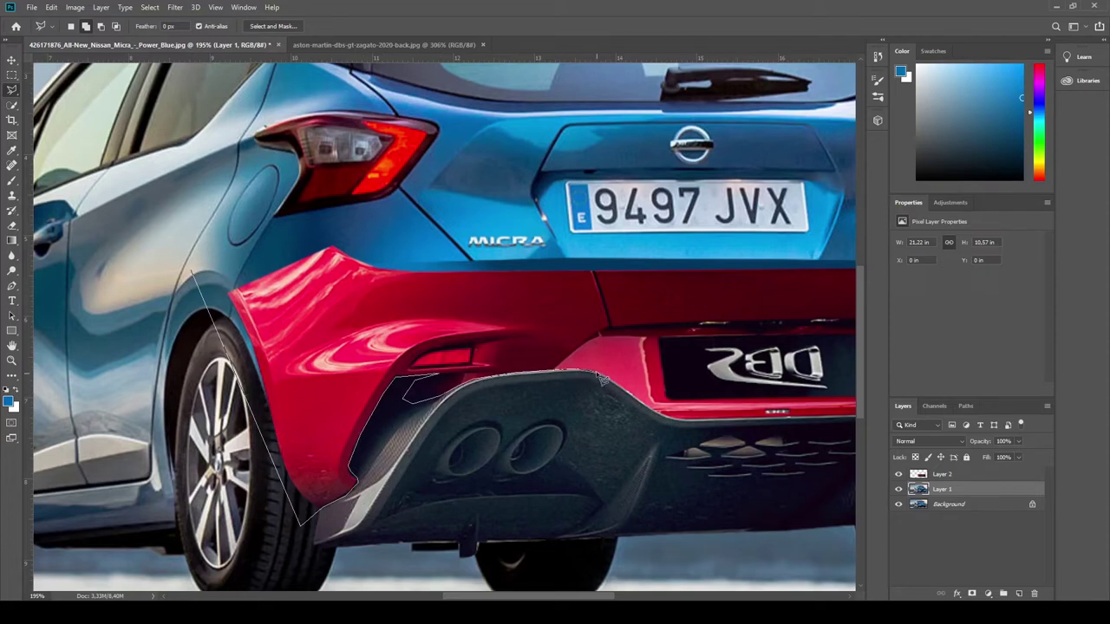
scroll(781, 422, right, 3)
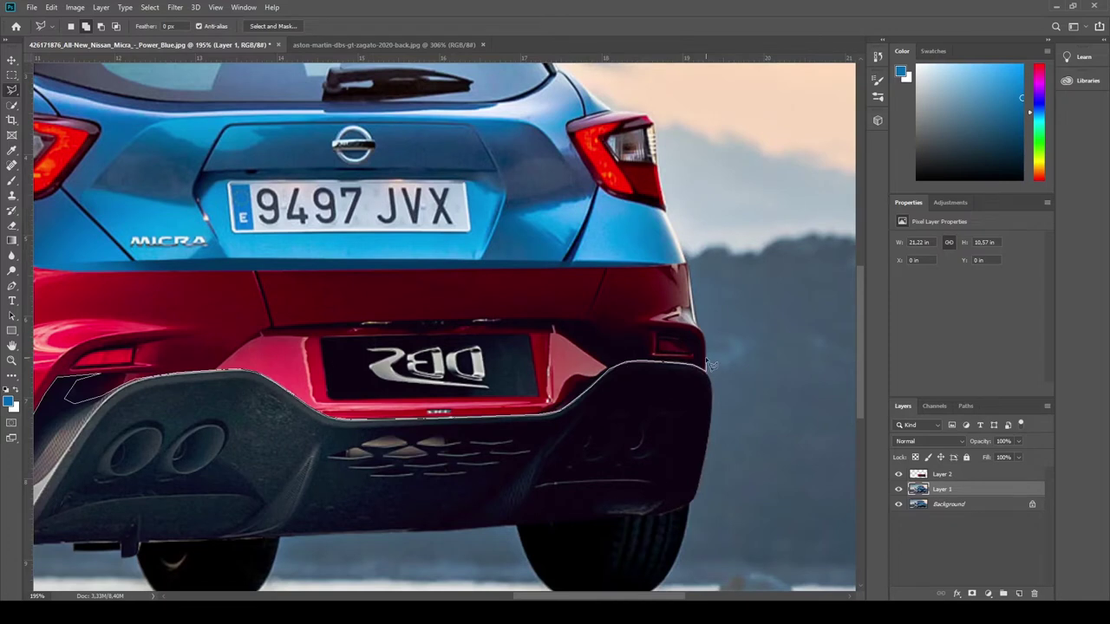
scroll(634, 270, left, 3)
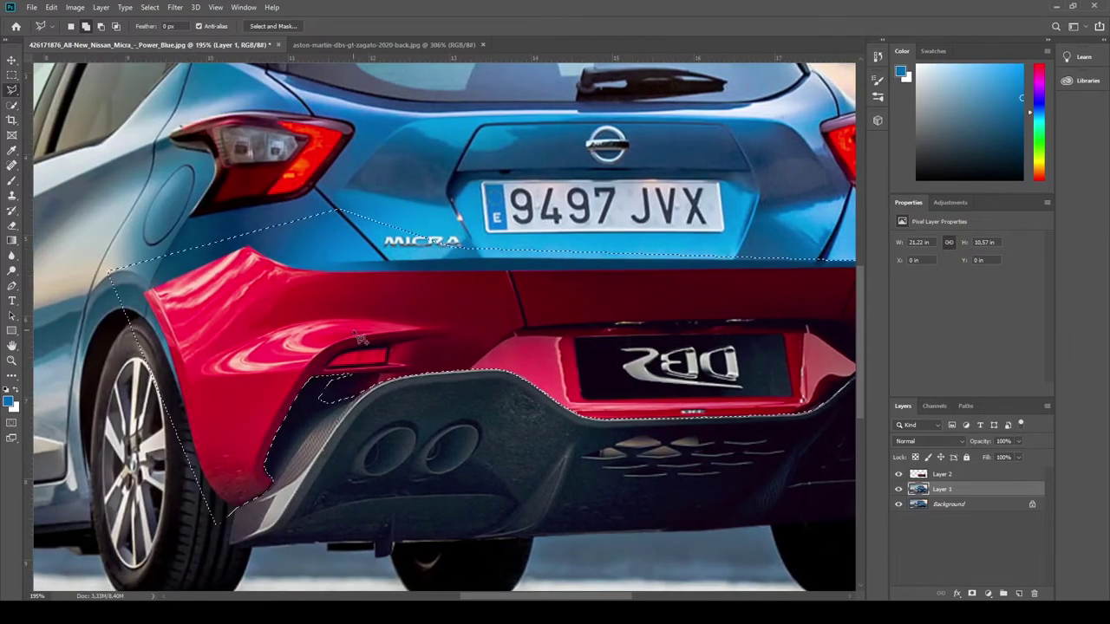
- Subtract the red reflector above the twin exhausts from the bodywork selection
scroll(408, 356, up, 2)
shift+click(401, 373)
click(308, 377)
click(321, 354)
click(401, 340)
click(401, 373)
- Subtract the small plate lamps, the DBS plate and the far-side reflector from the bodywork selection
drag(520, 598, 577, 599)
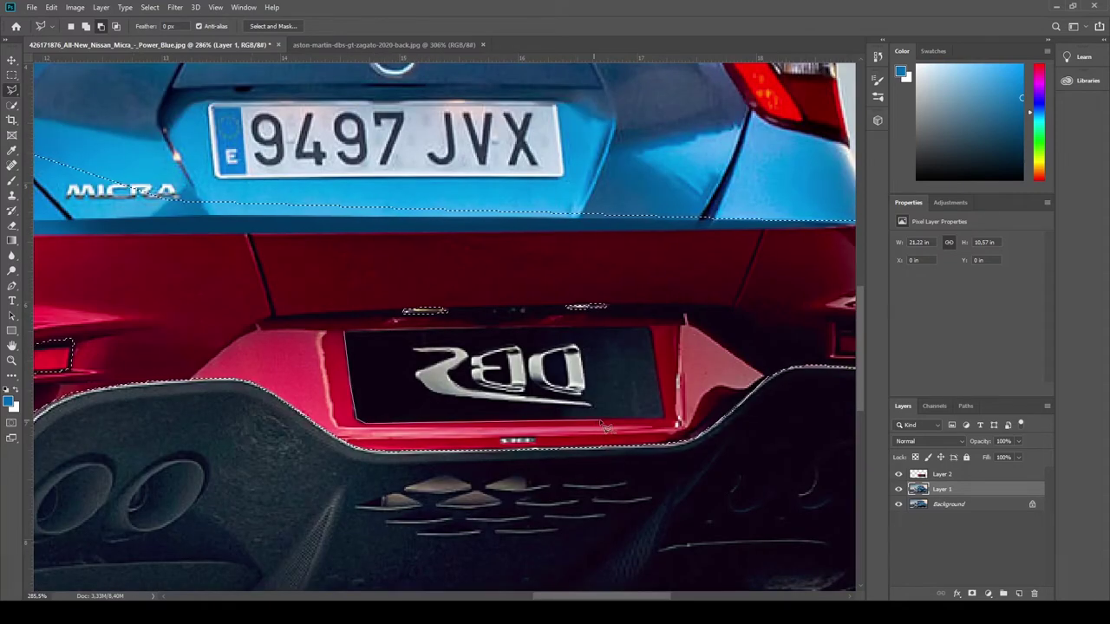
shift+click(673, 424)
click(652, 327)
click(345, 329)
click(355, 425)
click(673, 424)
scroll(514, 326, right, 5)
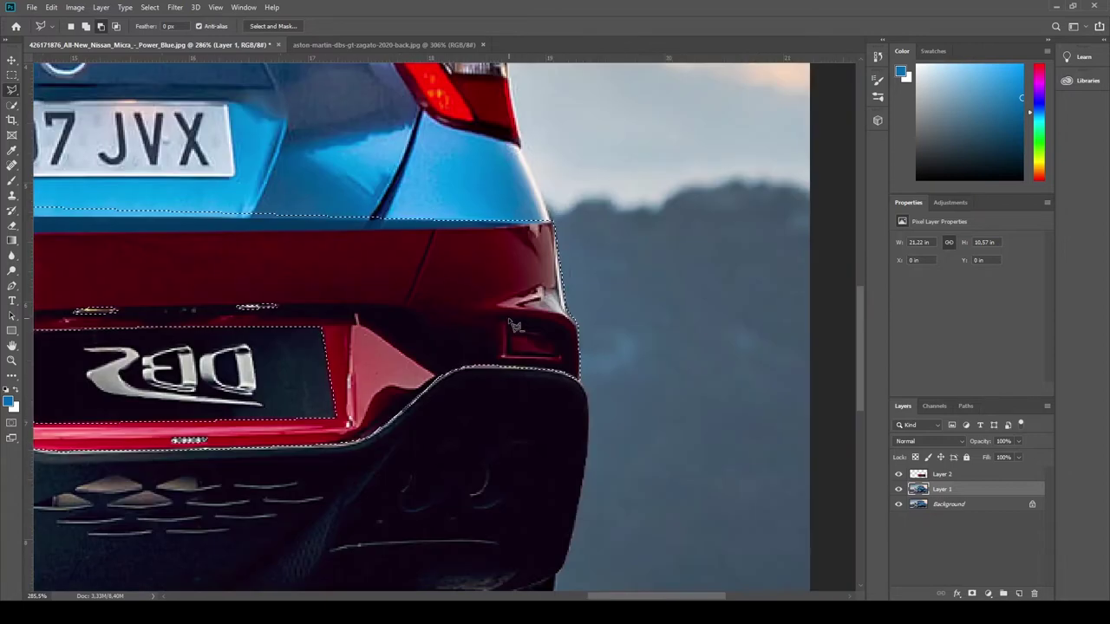
key(ctrl+0)
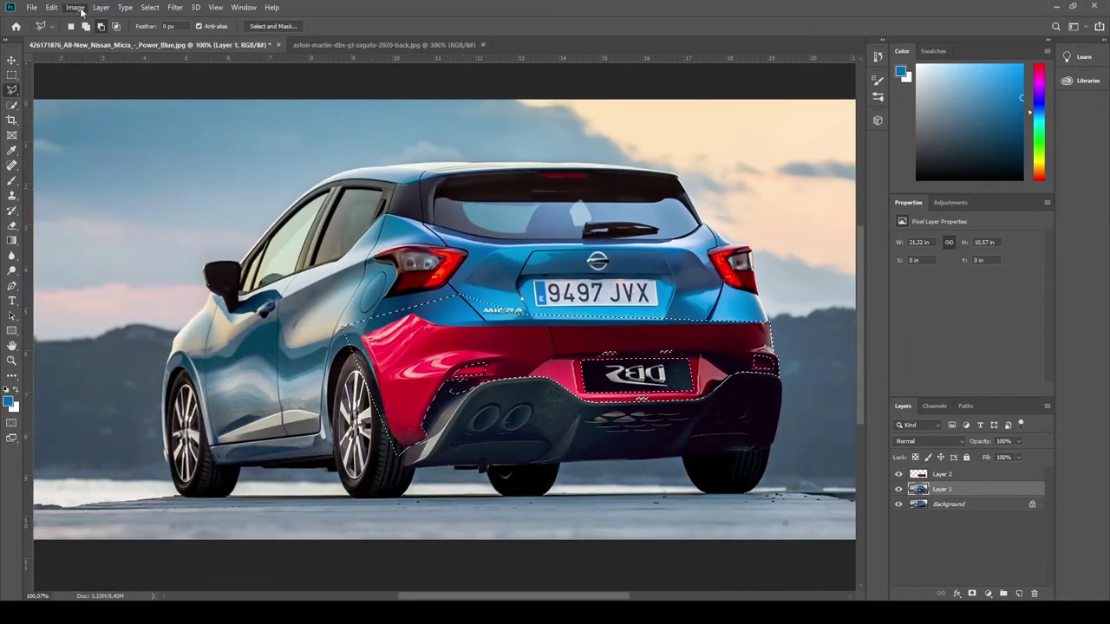
- Desaturate the selected red bodywork on Layer 2 and recolor it with Hue/Saturation to match the Micra's blue paint
key(alt+bracketright)
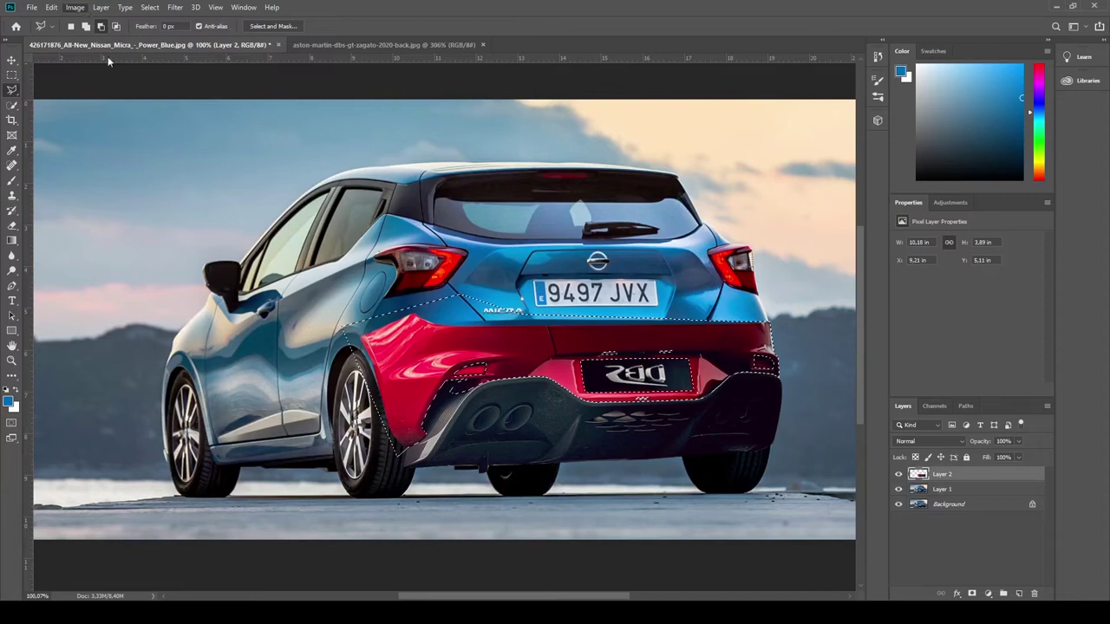
key(ctrl+shift+u)
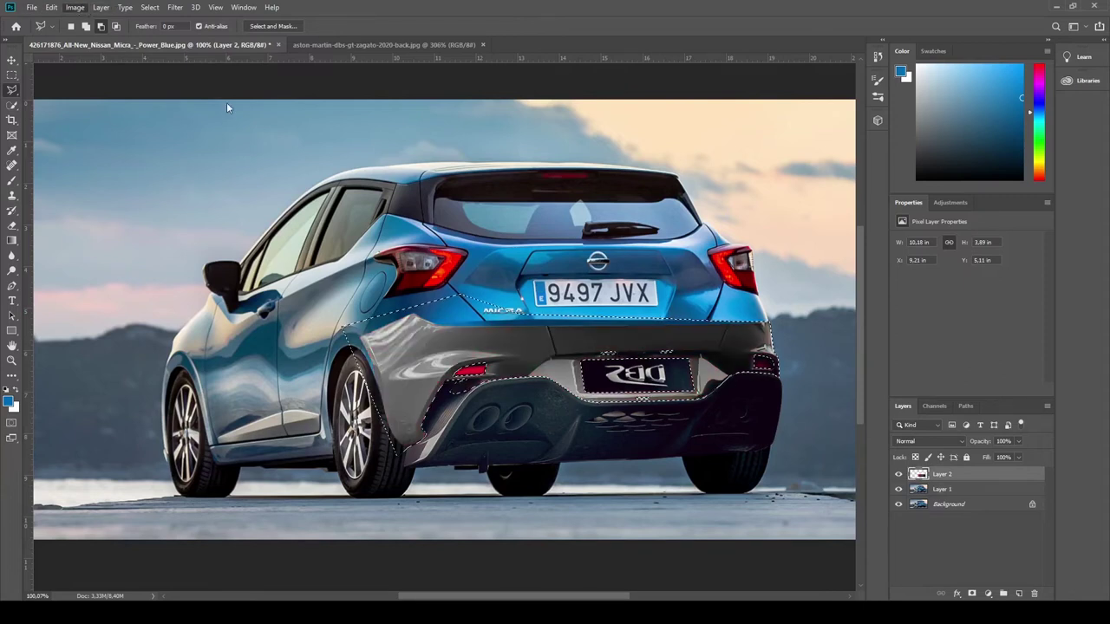
key(ctrl+u)
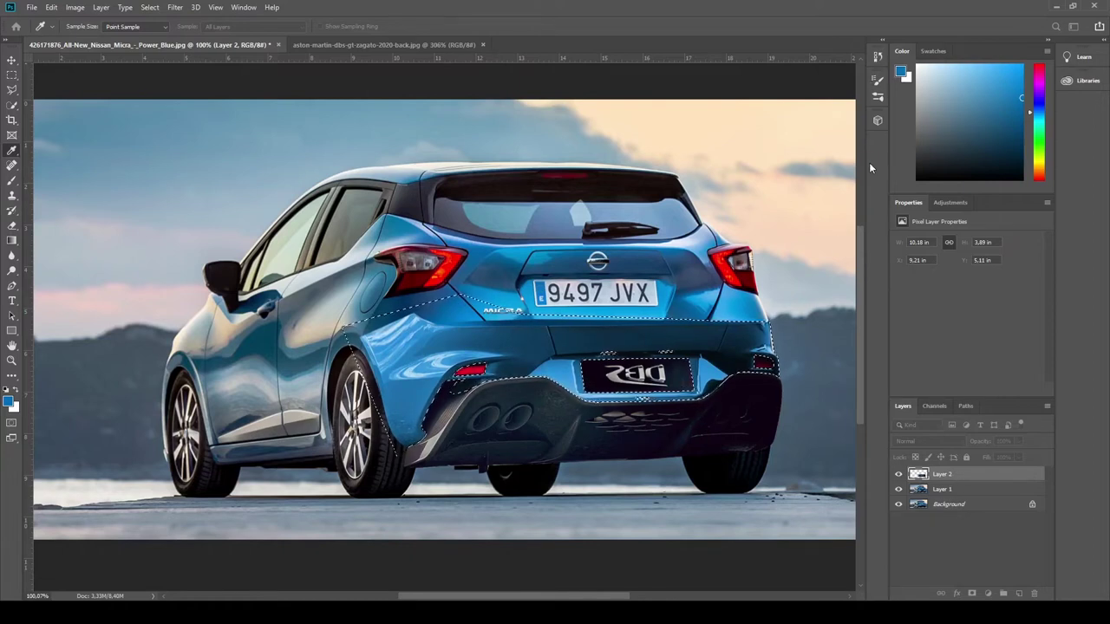
key(Return)
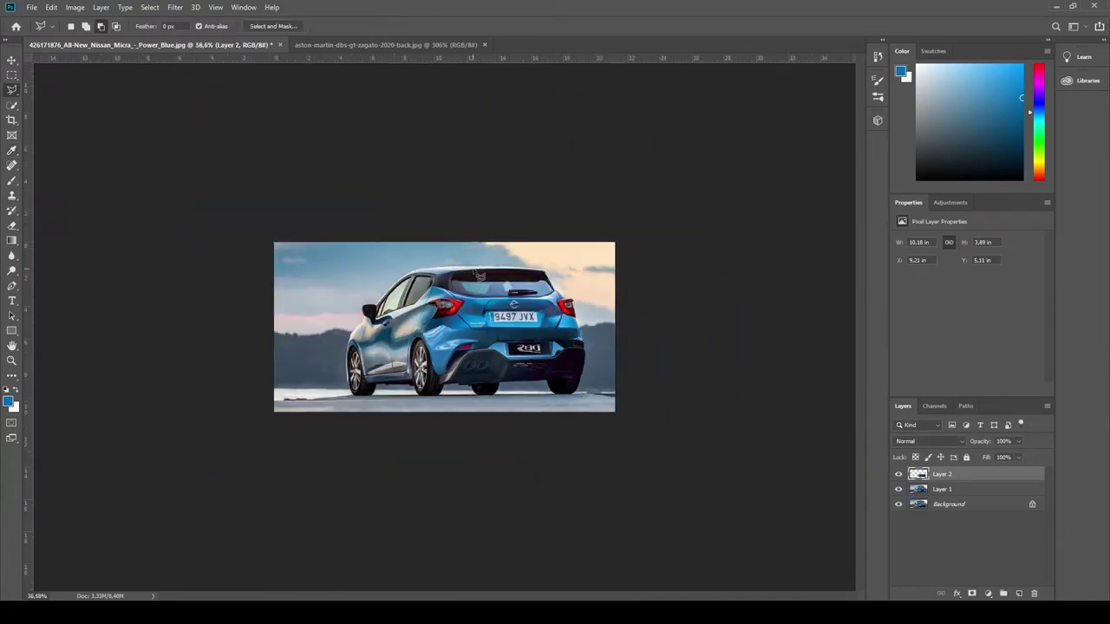
- Warp the bumper layer so its upper edge and far side follow the Micra's body, and apply the transform
key(ctrl+0)
key(ctrl+t)
drag(520, 417, 622, 317)
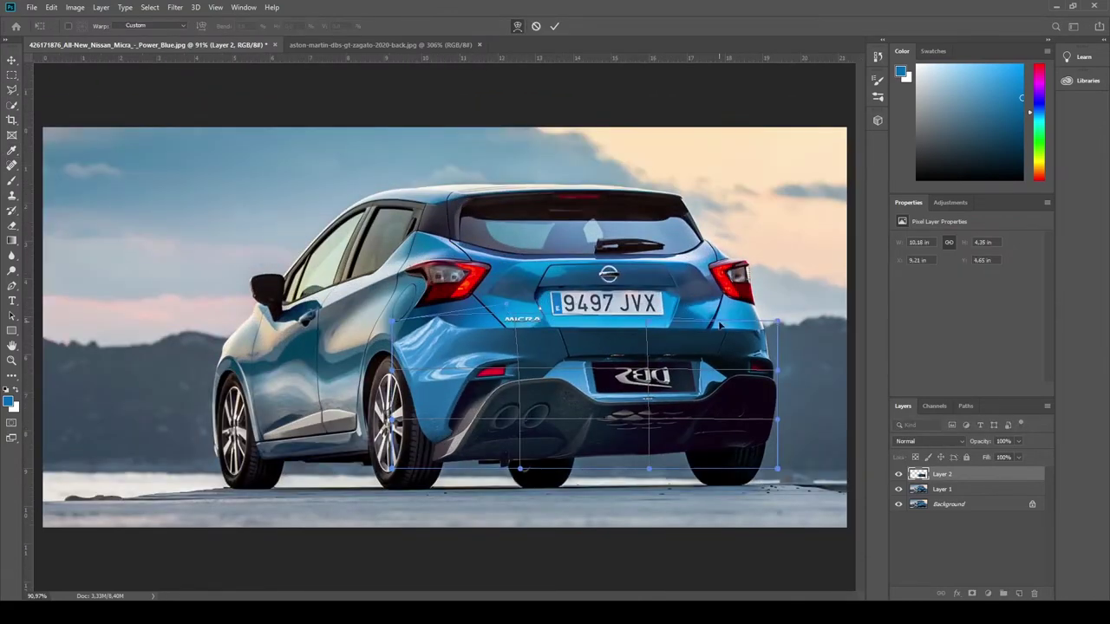
drag(777, 371, 787, 368)
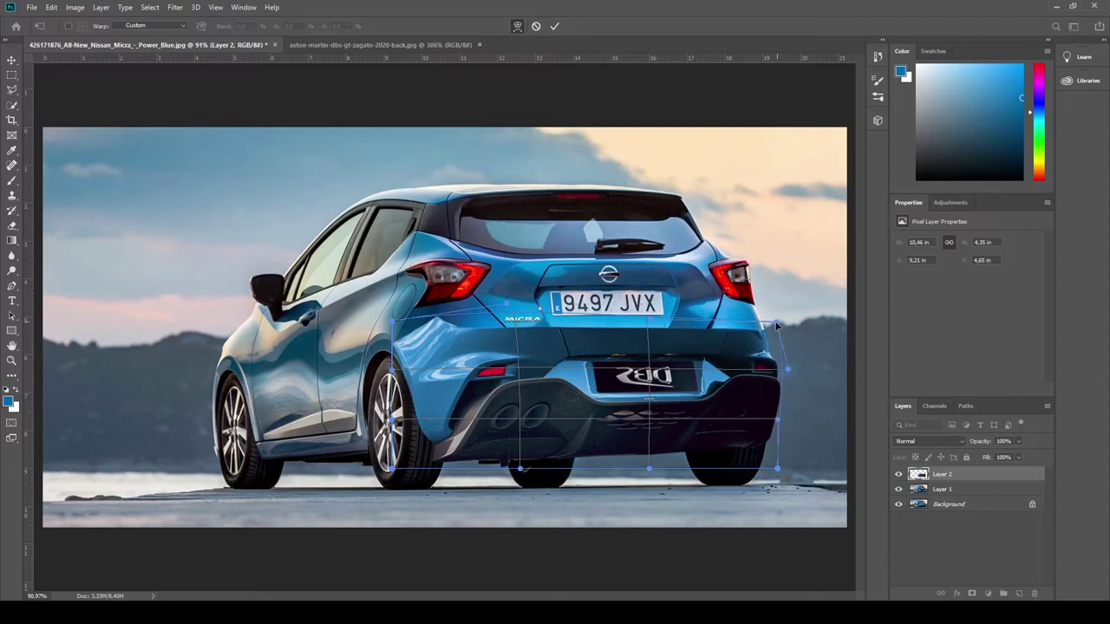
click(557, 27)
- Compare the bumper layer with the original, and erase its hard upper edge between the wheel arch and the taillight
scroll(423, 364, up, 5)
click(899, 474)
click(899, 475)
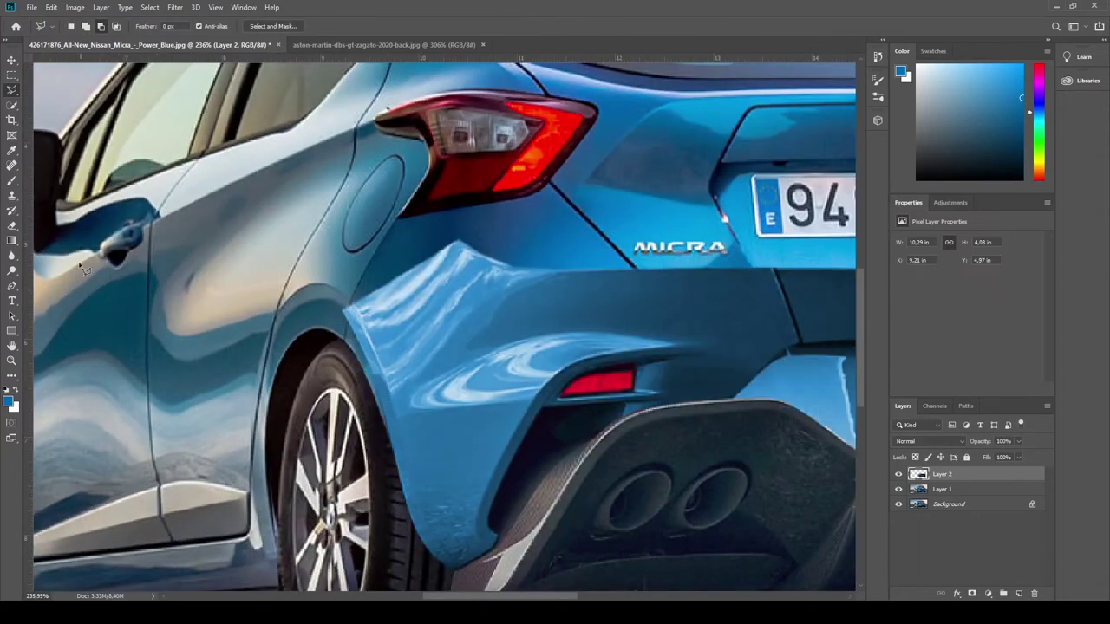
key(e)
mouse_move(373, 312)
mouse_down()
mouse_move(469, 252)
mouse_move(409, 266)
mouse_move(506, 252)
mouse_up()
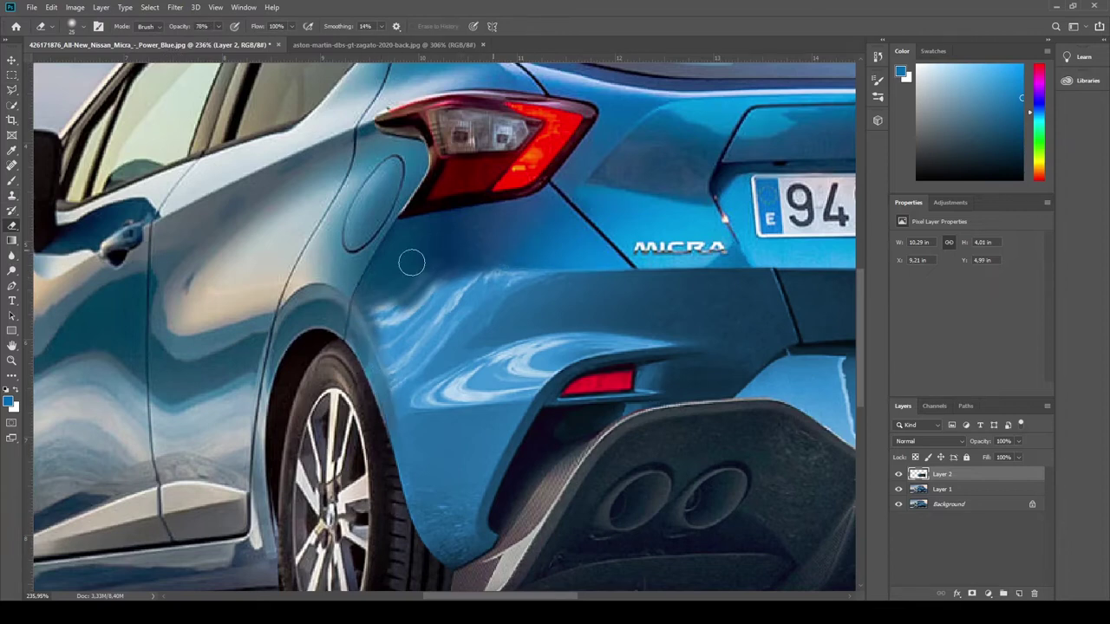
- Paint reflection streaks below the near taillight in sampled light blue, adding white highlights at 56% brush opacity
key(i)
click(62, 71)
key(b)
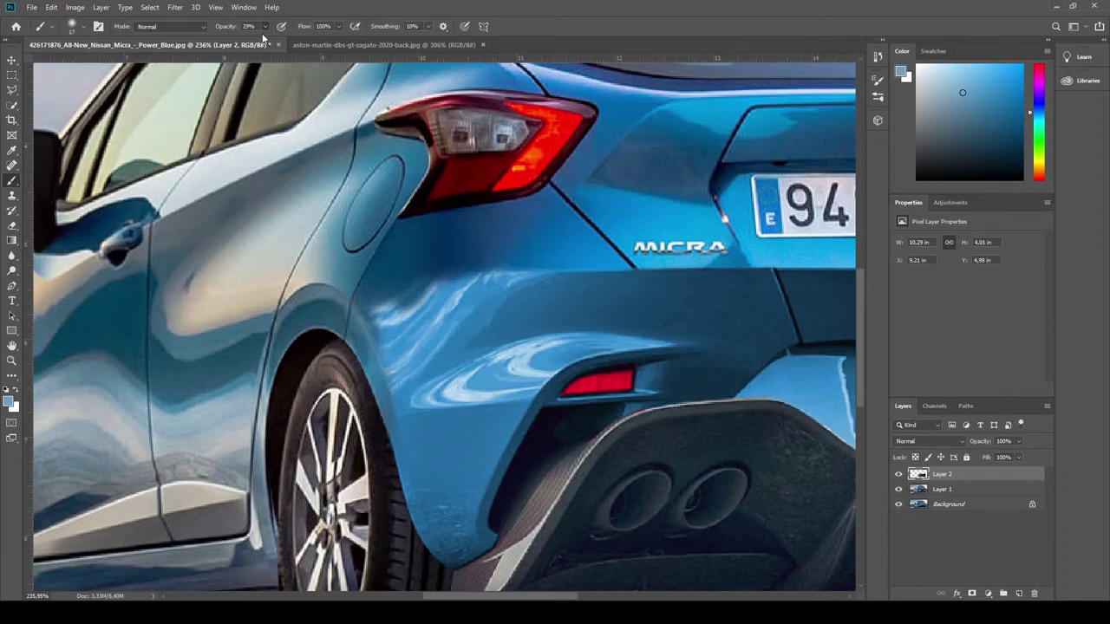
drag(475, 278, 542, 206)
drag(382, 302, 555, 212)
key(x)
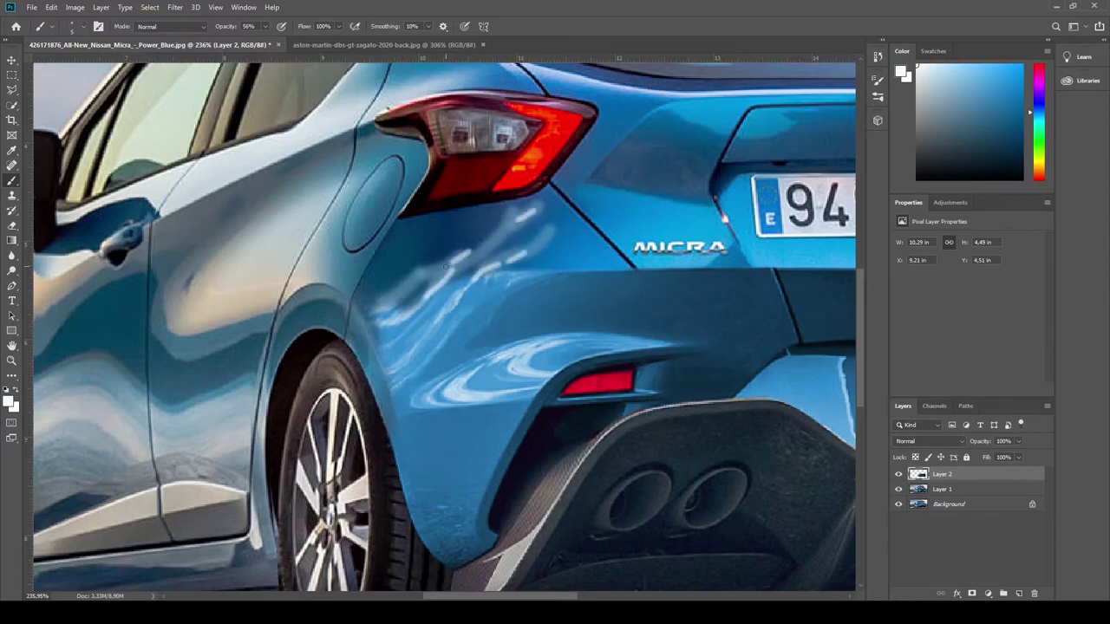
- Smudge the painted reflection streaks below the taillight at 50% strength to blend them into the bodywork
scroll(357, 314, down, 5)
scroll(357, 314, up, 6)
click(13, 256)
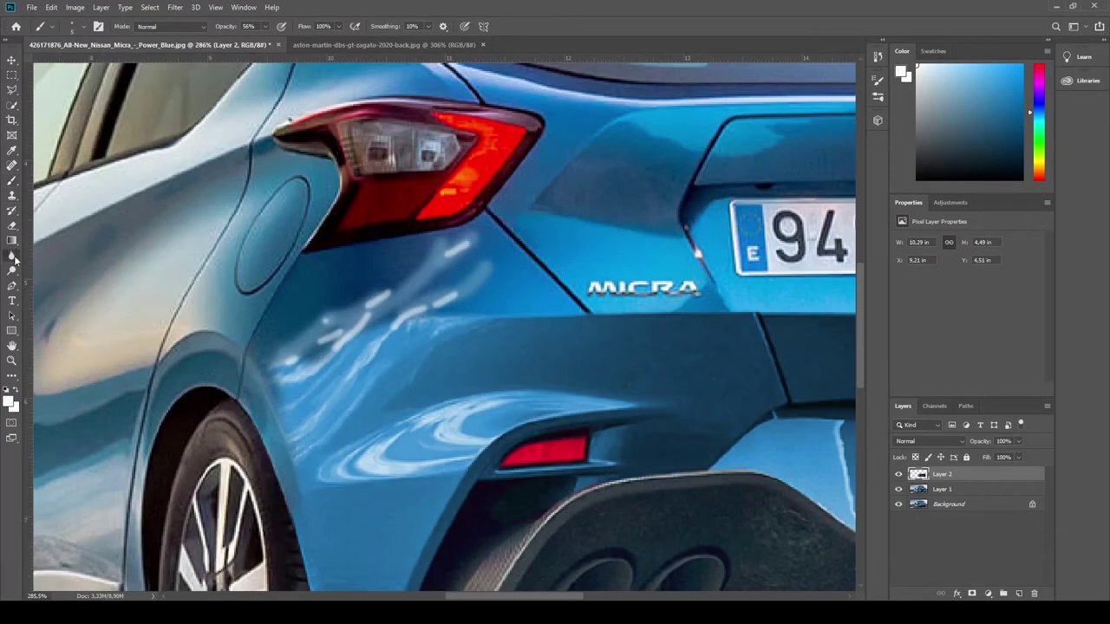
mouse_move(424, 311)
mouse_down()
mouse_move(483, 248)
mouse_move(421, 292)
mouse_move(375, 296)
mouse_move(369, 337)
mouse_move(285, 384)
mouse_up()
scroll(523, 309, down, 5)
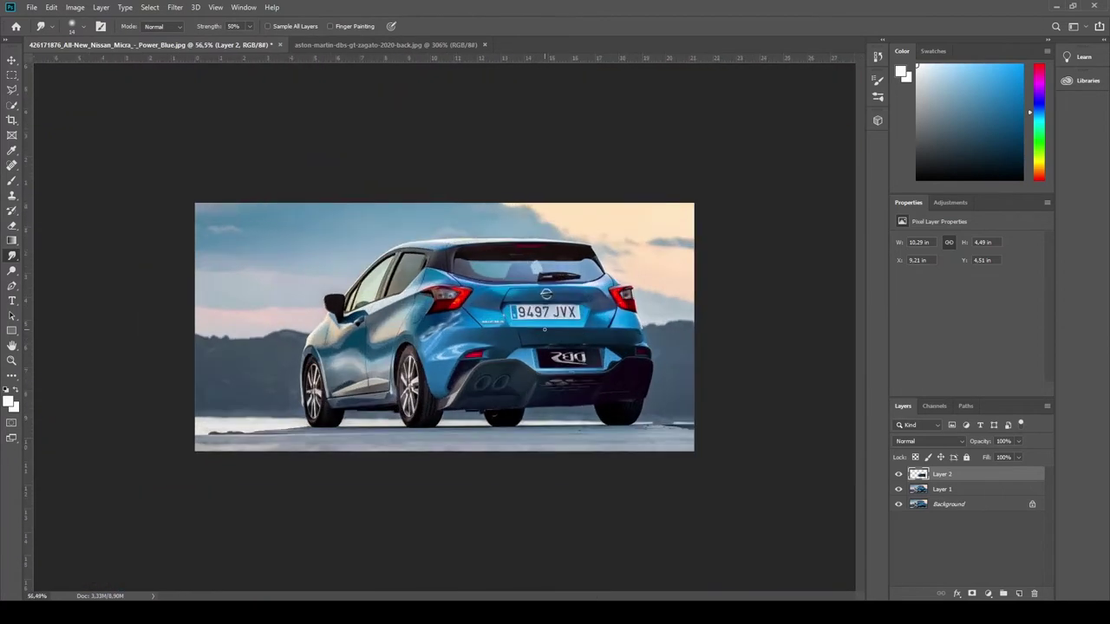
- Lasso the two panel seams in the band above the DBS plate one after the other and remove them
scroll(559, 319, up, 5)
scroll(304, 326, down, 1)
scroll(304, 326, right, 3)
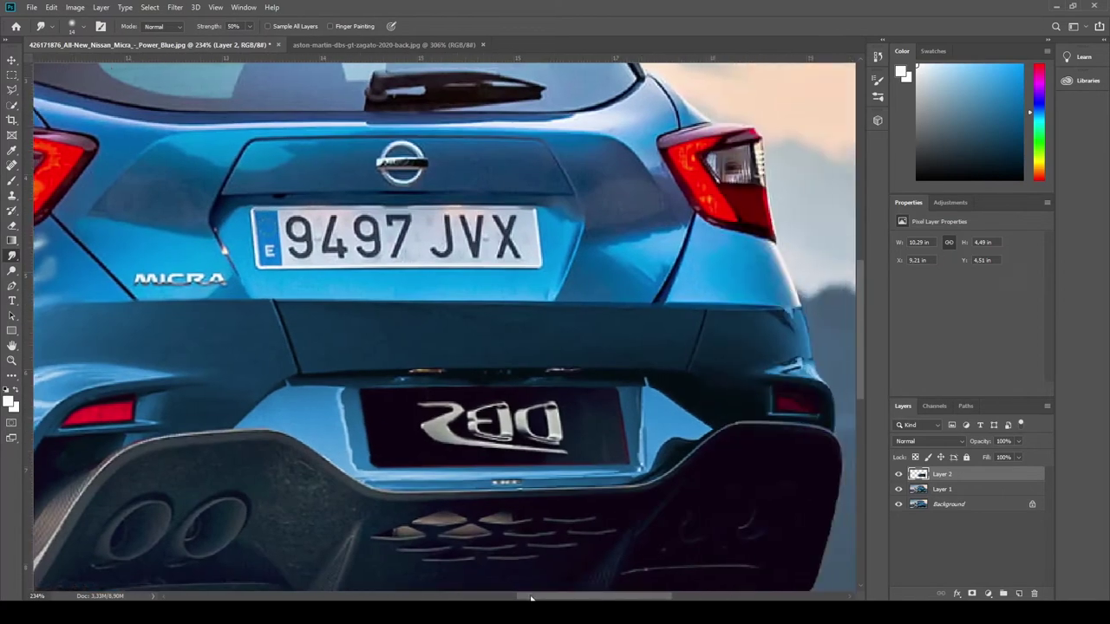
key(l)
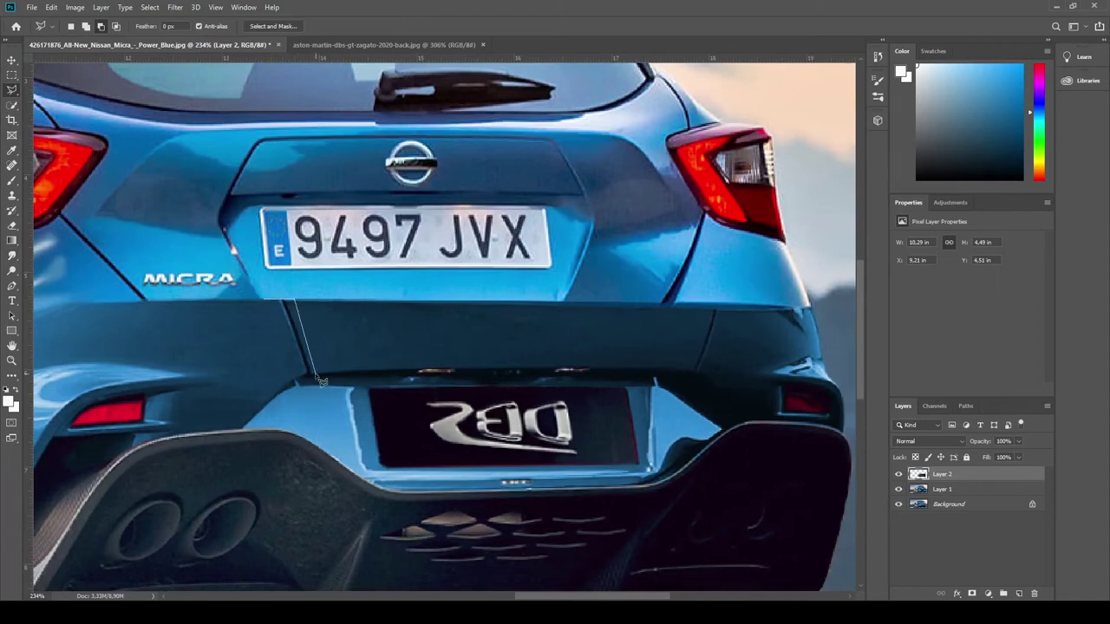
key(Delete)
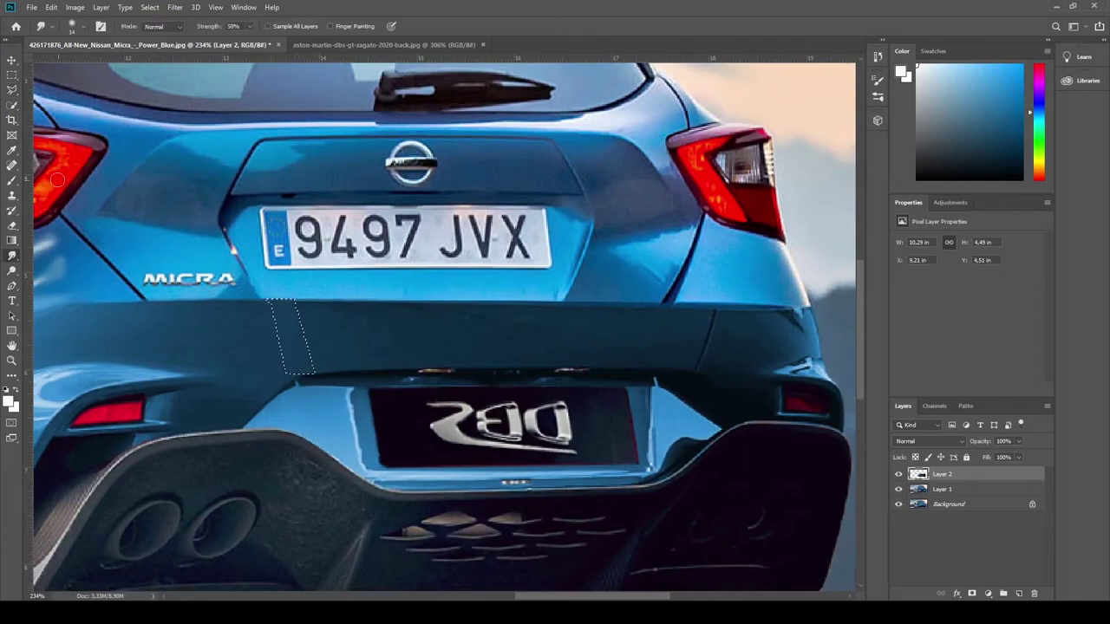
key(ctrl+d)
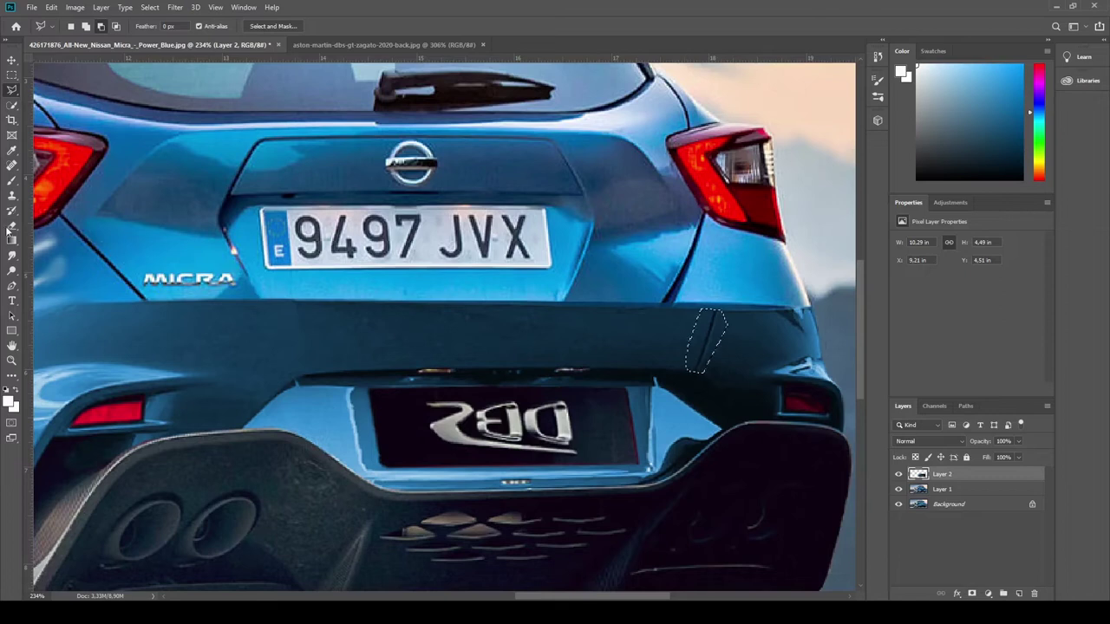
key(ctrl+0)
scroll(500, 308, down, 2)
scroll(751, 423, up, 5)
click(898, 475)
scroll(736, 338, up, 1)
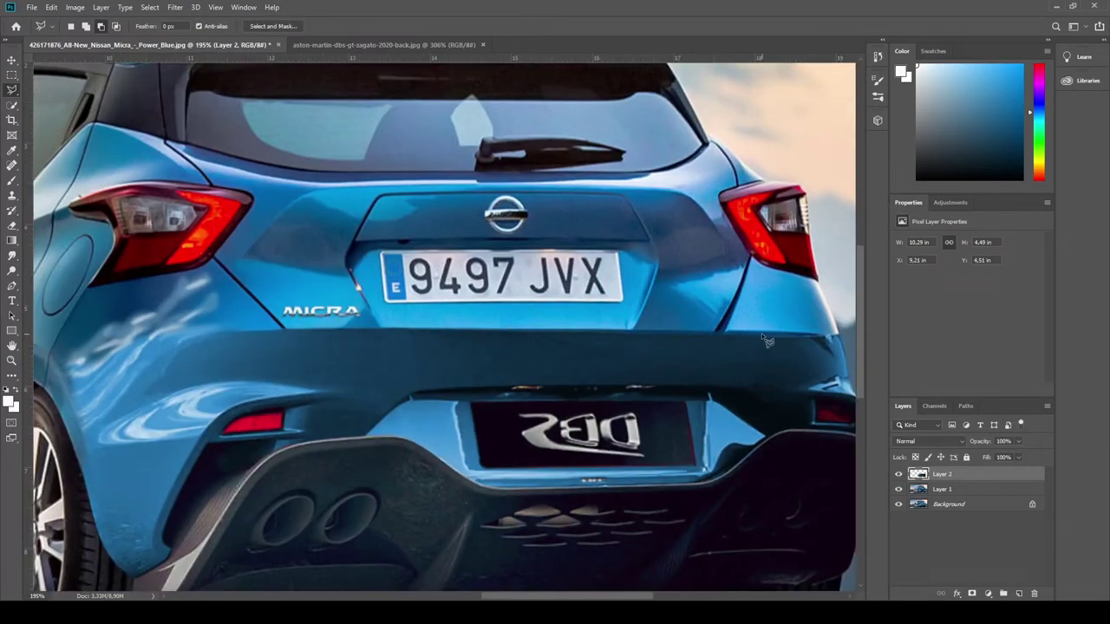
- Try to darken a thin lassoed strip along the tailgate's lower edge with a black brush at 56% opacity
click(704, 334)
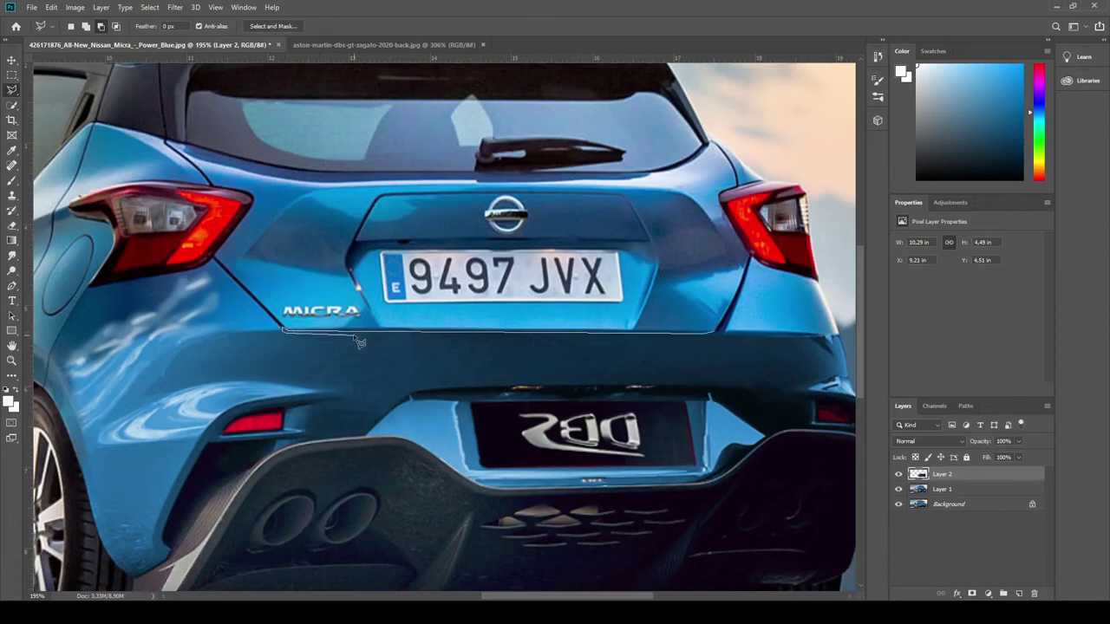
click(720, 334)
key(b)
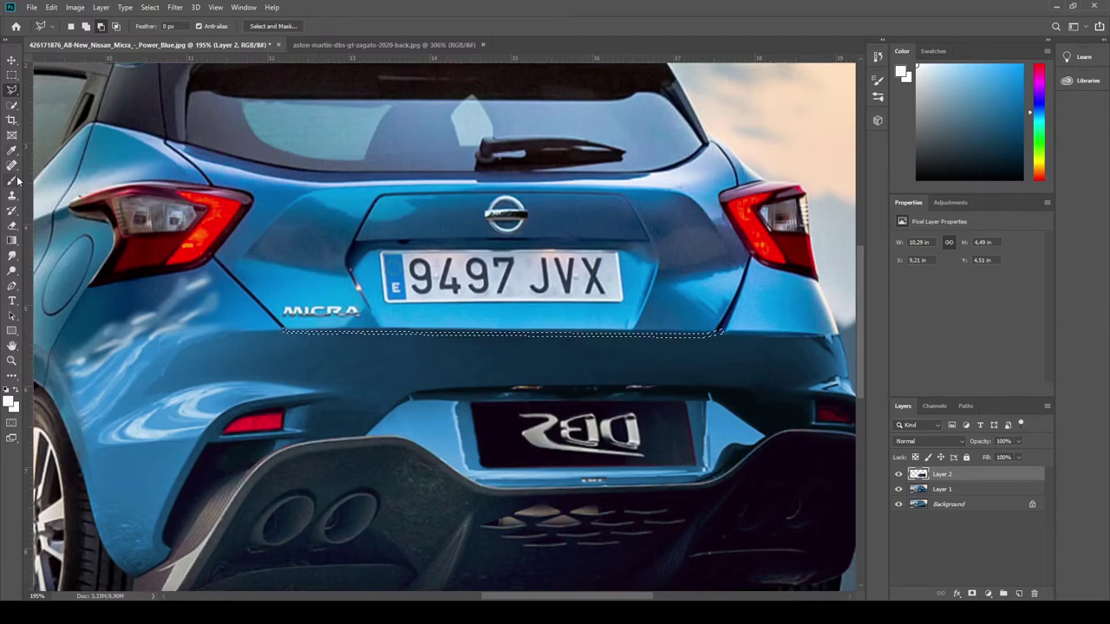
key(d)
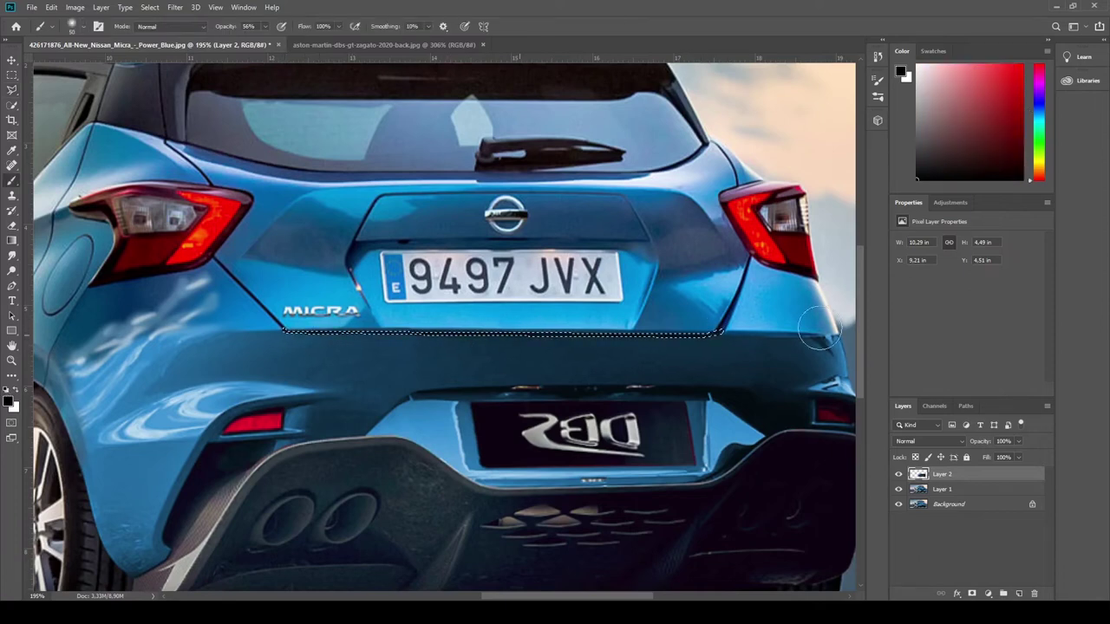
key(ctrl+d)
key(l)
scroll(332, 227, down, 5)
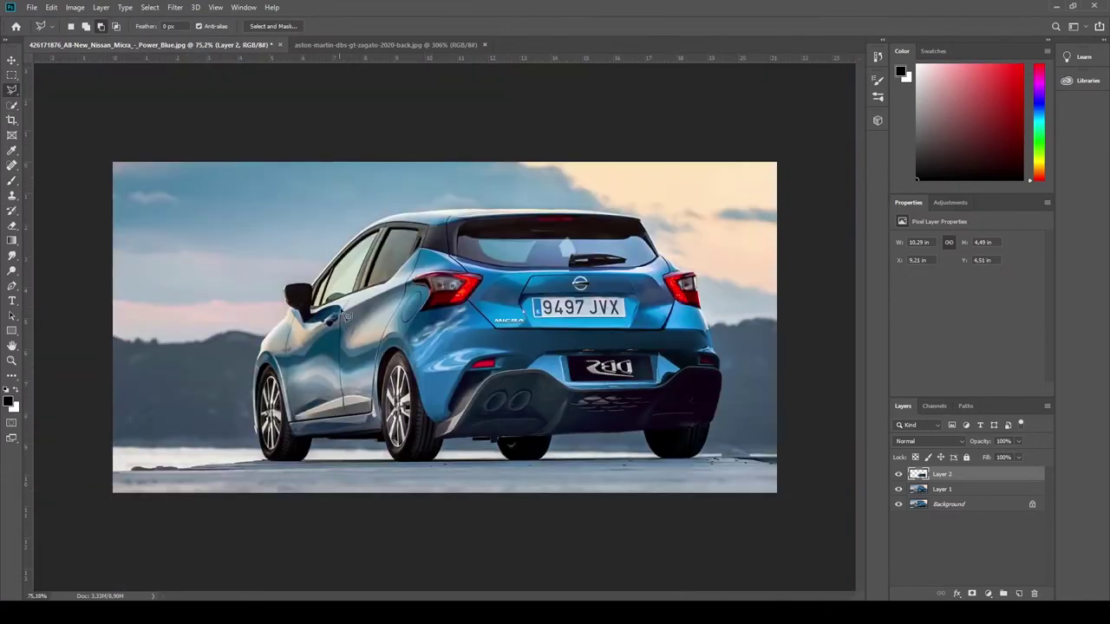
- Try to paint a black gap line inside a narrow pen-traced selection along the tailgate's lower edge
scroll(711, 367, up, 4)
scroll(747, 330, up, 1)
key(p)
scroll(754, 328, up, 2)
click(755, 321)
click(237, 320)
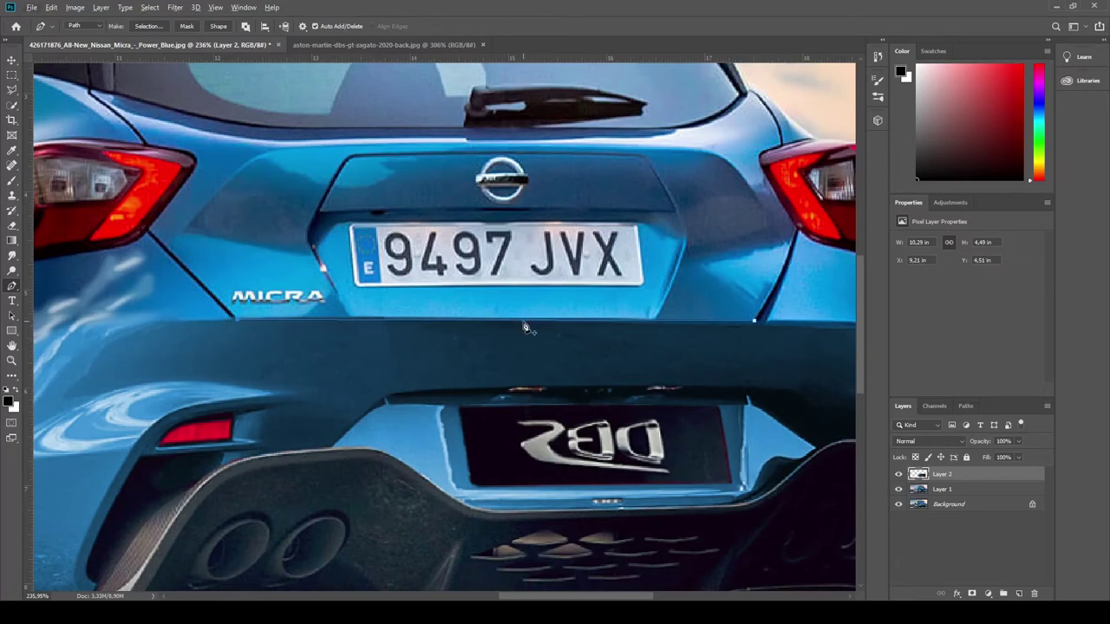
click(523, 321)
drag(525, 326, 435, 330)
key(ctrl+Return)
key(b)
key(l)
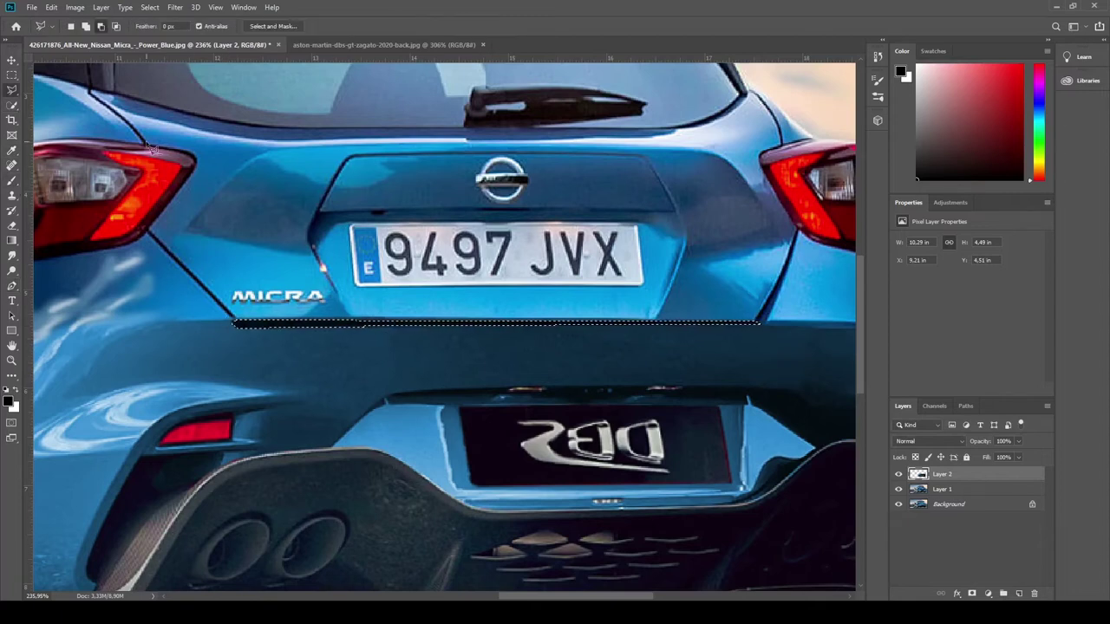
key(ctrl+0)
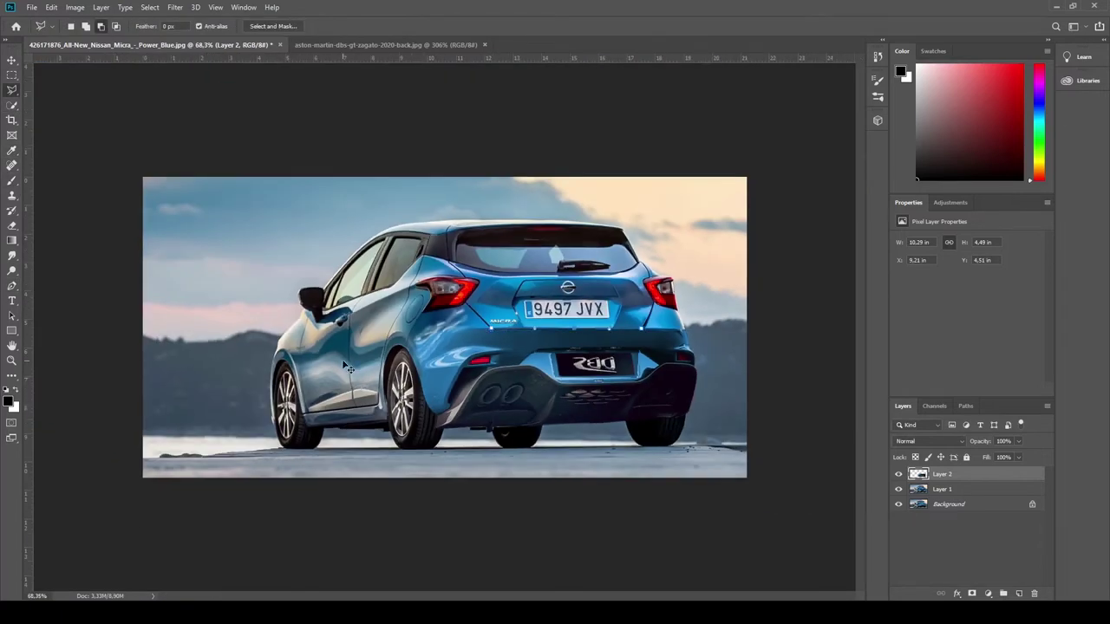
- Hide the bumper layer, lasso the panel around the Nissan badge, and smudge the badge away on Layer 1
scroll(357, 351, down, 3)
scroll(357, 351, up, 6)
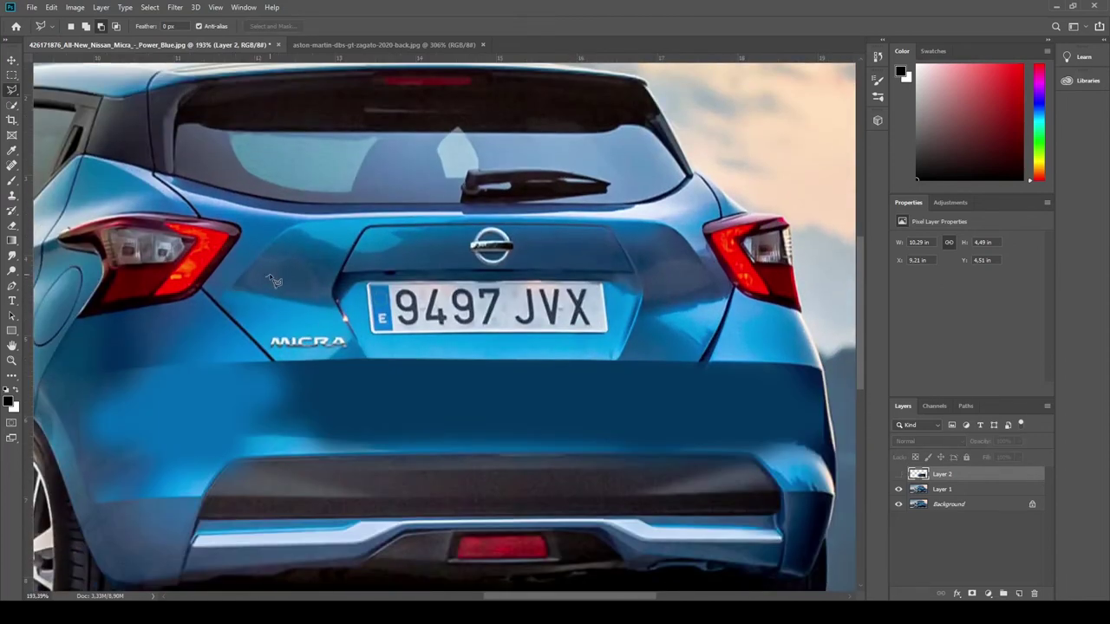
click(271, 274)
click(648, 273)
click(274, 273)
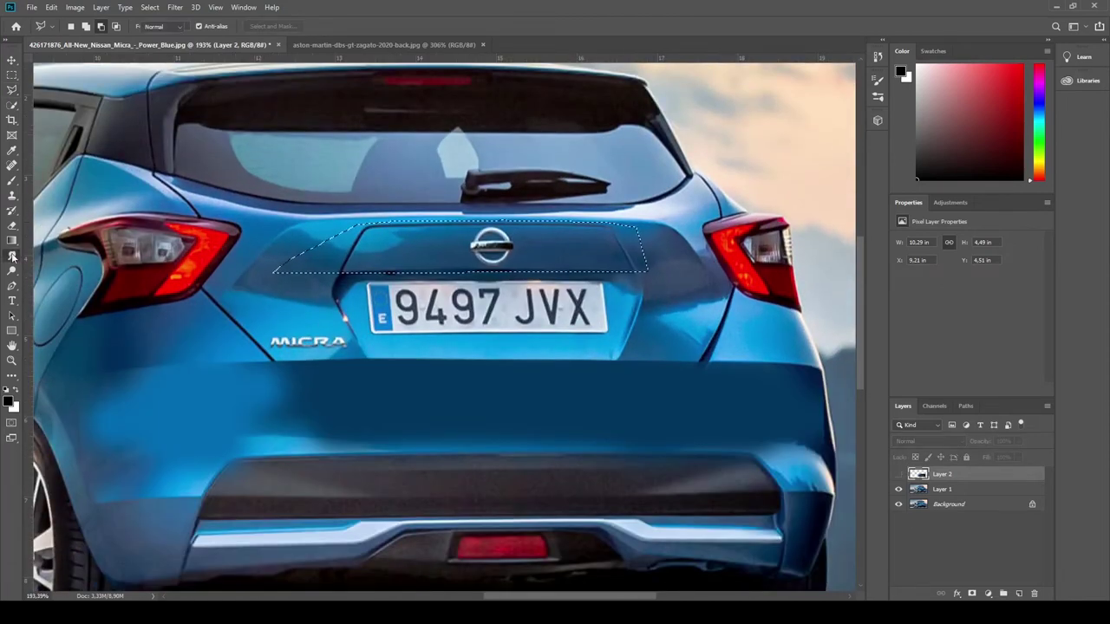
key(alt+bracketleft)
mouse_move(589, 244)
mouse_down()
mouse_move(454, 240)
mouse_move(694, 289)
mouse_move(372, 241)
mouse_move(581, 224)
mouse_move(433, 240)
mouse_move(650, 266)
mouse_move(459, 248)
mouse_move(286, 261)
mouse_up()
- Lasso the number plate recess and cover it with sampled blue, smudging it into the tailgate at 50% strength
click(12, 89)
click(323, 269)
click(672, 266)
click(625, 360)
click(324, 269)
click(12, 255)
mouse_move(607, 312)
mouse_down()
mouse_move(364, 307)
mouse_move(607, 329)
mouse_up()
click(485, 330)
key(b)
mouse_move(329, 338)
mouse_down()
mouse_move(607, 343)
mouse_move(642, 295)
mouse_move(338, 294)
mouse_move(642, 295)
mouse_move(595, 335)
mouse_move(347, 339)
mouse_up()
alt+click(503, 408)
click(12, 255)
mouse_move(641, 278)
mouse_down()
mouse_move(543, 322)
mouse_move(347, 289)
mouse_move(587, 295)
mouse_up()
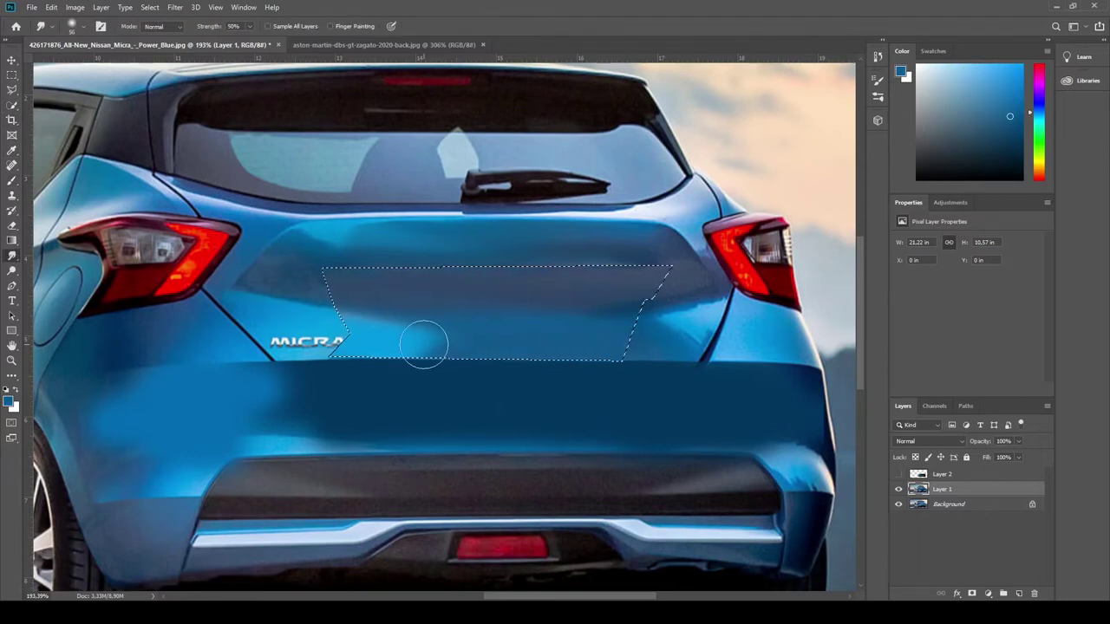
key(ctrl+d)
right_click(12, 255)
click(52, 255)
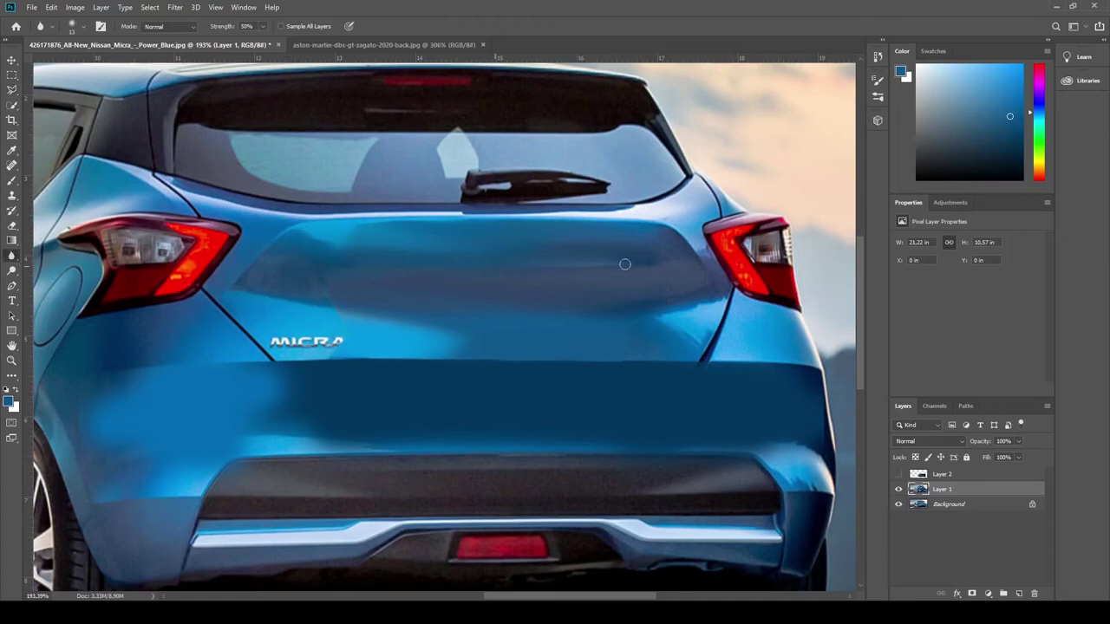
- Lasso the MICRA badge, paint over it in sampled light blue, and show the bumper layer again
click(11, 90)
click(267, 300)
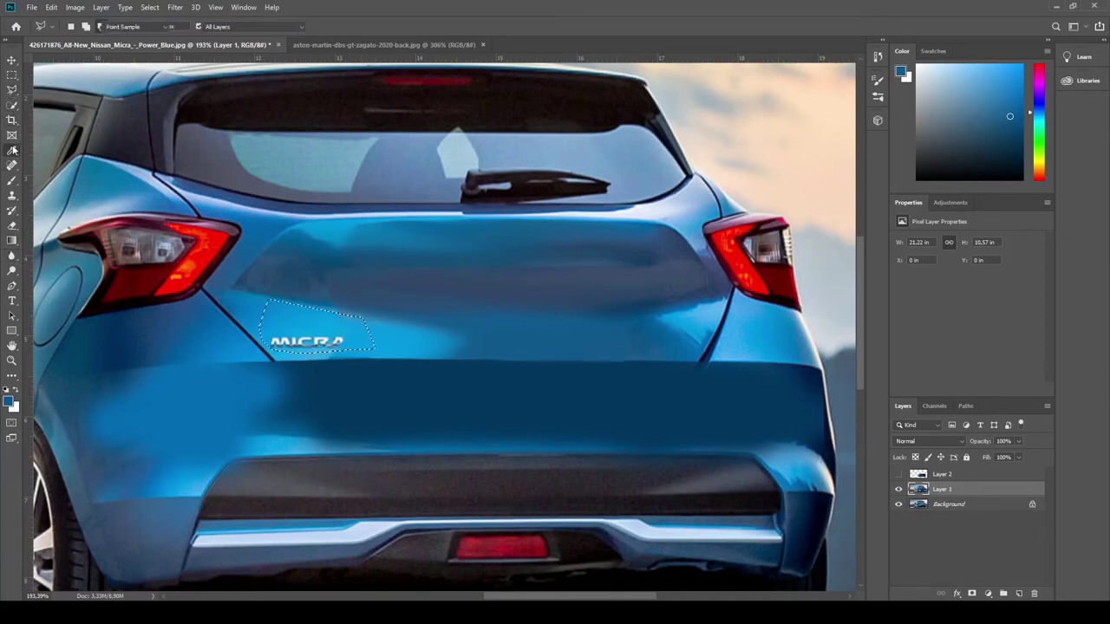
click(12, 180)
alt+click(347, 333)
key(m)
key(ctrl+d)
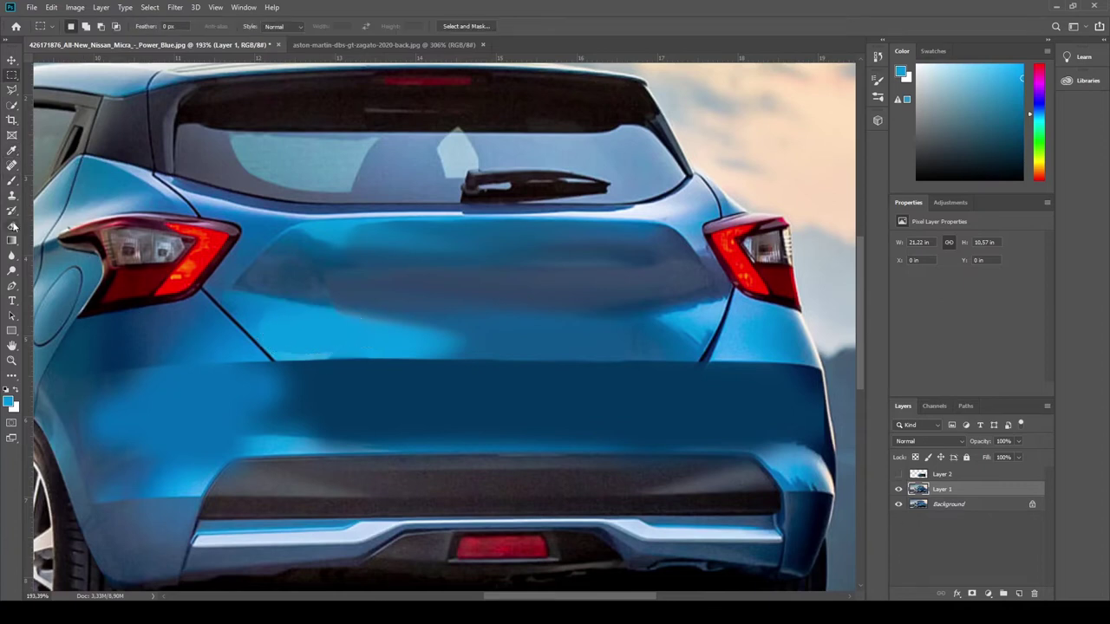
click(12, 256)
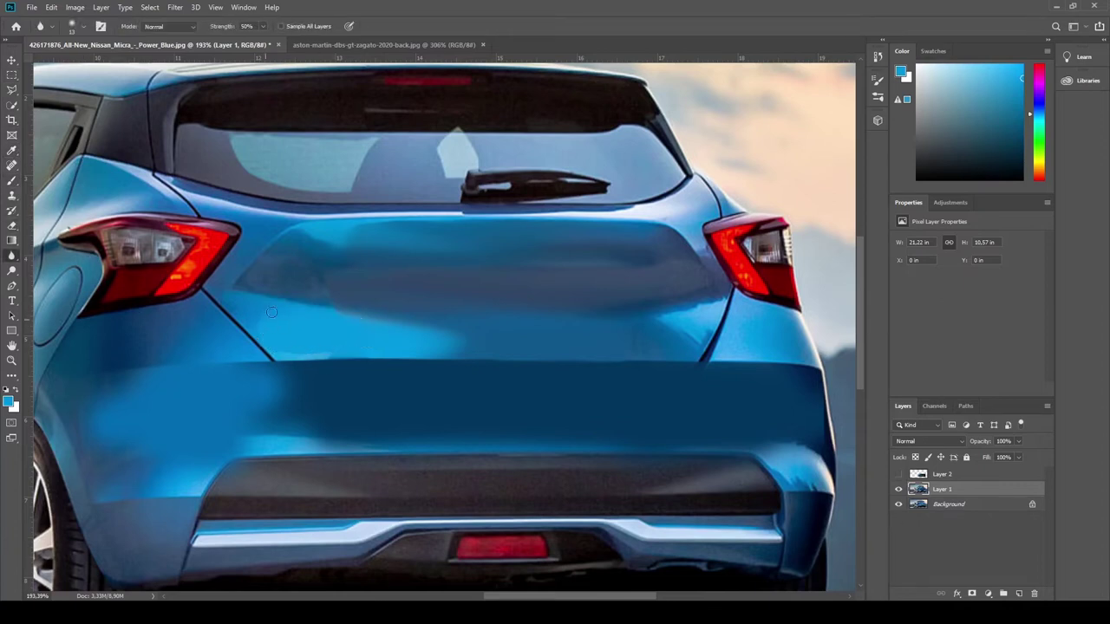
scroll(349, 324, down, 5)
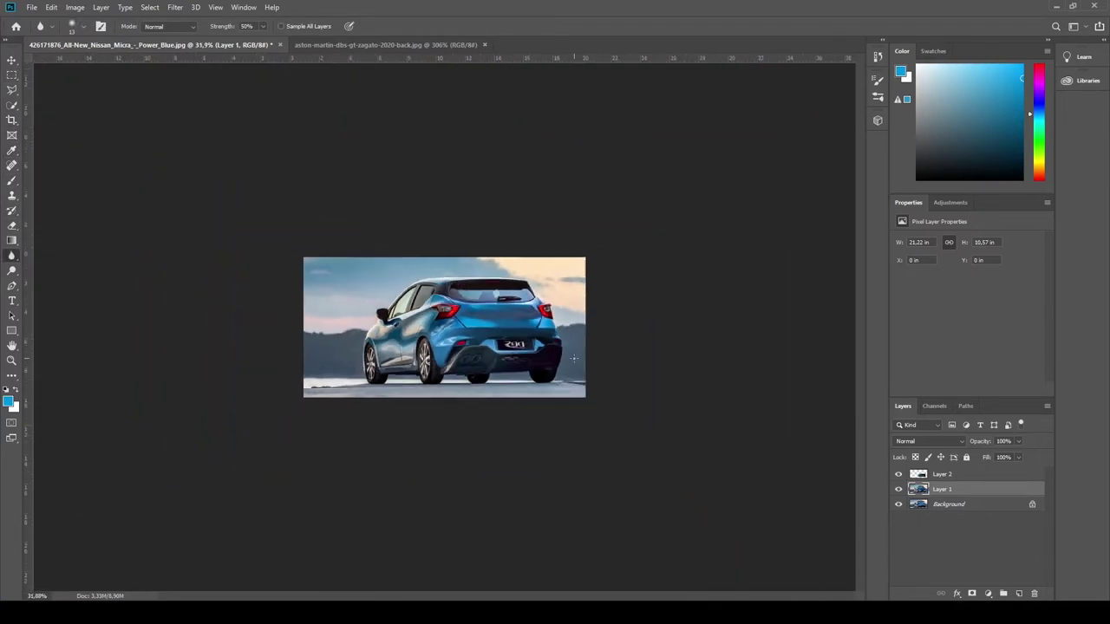
- Lasso the DBS plate on the bumper and paint over it on Layer 2 with light and dark body blues
scroll(784, 374, up, 5)
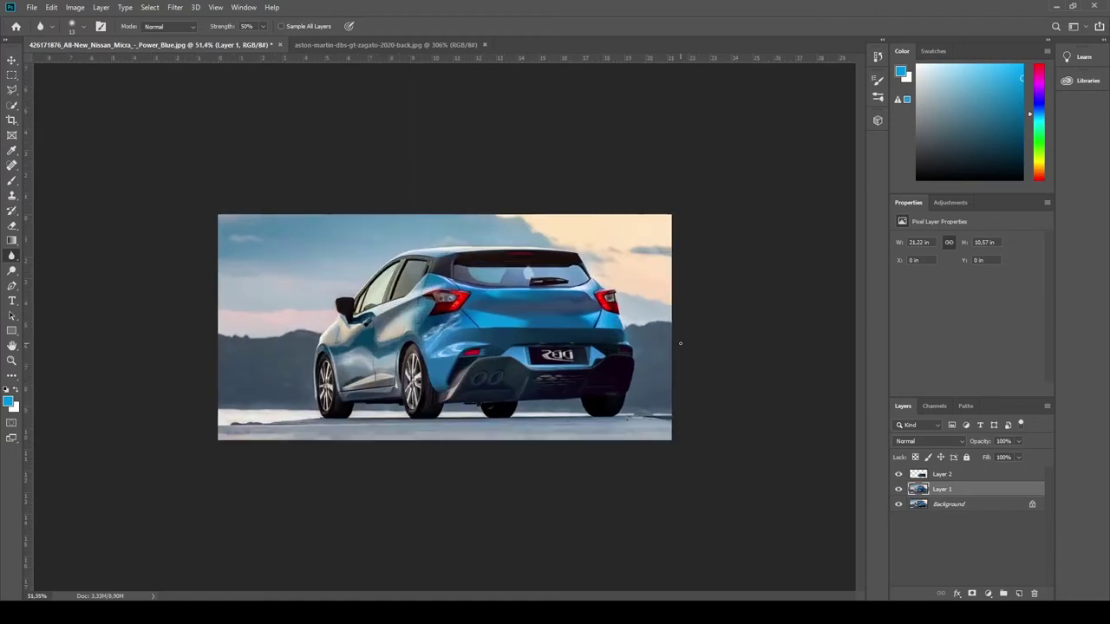
scroll(701, 366, up, 2)
key(l)
scroll(701, 366, up, 1)
click(334, 342)
click(640, 342)
click(626, 425)
click(314, 347)
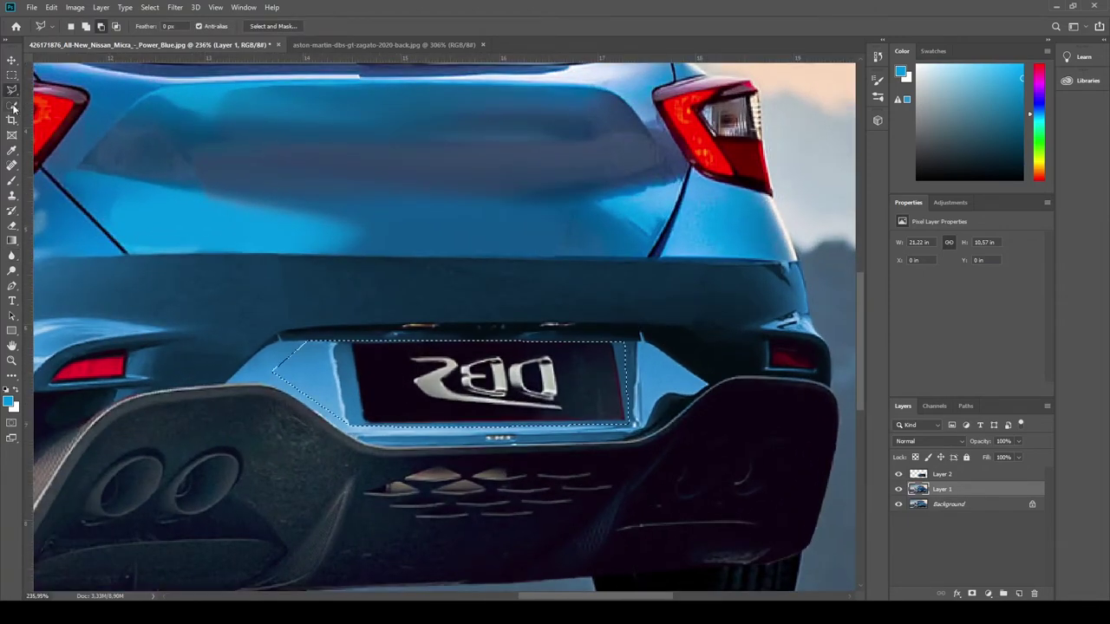
key(b)
key(alt+bracketright)
mouse_move(312, 352)
mouse_down()
mouse_move(403, 419)
mouse_move(508, 365)
mouse_move(505, 401)
mouse_move(488, 406)
mouse_move(496, 351)
mouse_up()
drag(512, 365, 573, 391)
key(r)
key(ctrl+d)
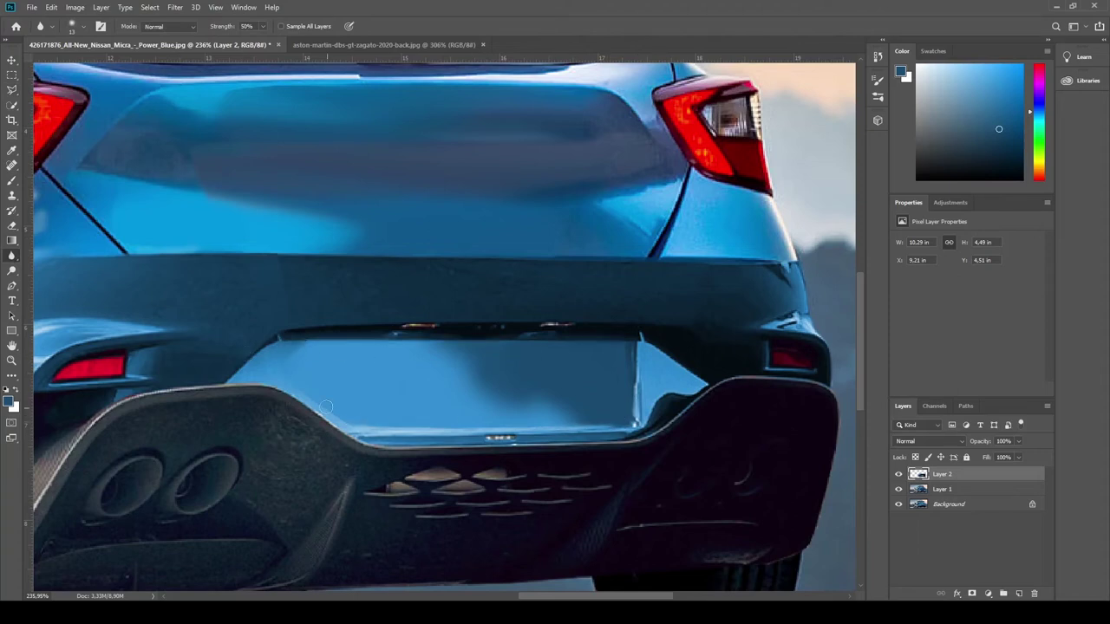
- Switch to the Aston Martin image and fit an elliptical selection to its rear wheel
scroll(325, 407, down, 5)
scroll(521, 416, up, 5)
scroll(727, 401, down, 5)
click(431, 44)
key(m)
scroll(666, 198, down, 3)
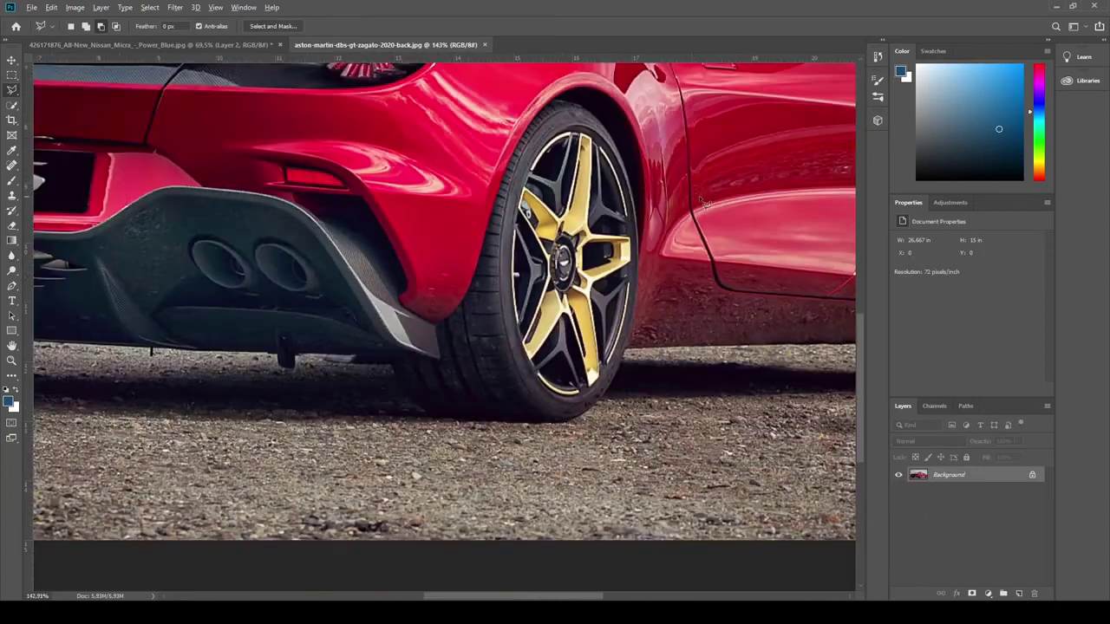
scroll(665, 198, up, 2)
key(m)
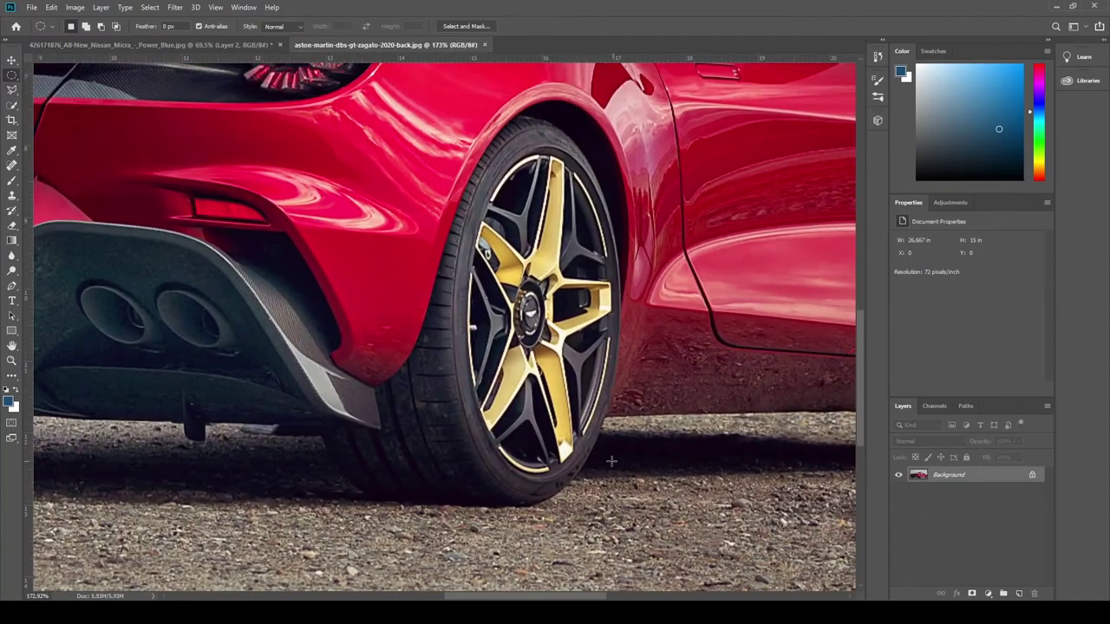
key(ctrl+t)
drag(620, 312, 618, 320)
key(Return)
- Extend the wheel selection around the tyre tread with the lasso and copy the wheel into the Micra image
key(l)
mouse_move(555, 493)
mouse_down()
mouse_move(377, 501)
mouse_move(344, 471)
mouse_move(349, 436)
mouse_move(389, 400)
mouse_move(416, 349)
mouse_move(480, 174)
mouse_move(515, 125)
mouse_move(552, 124)
mouse_move(568, 165)
mouse_move(538, 388)
mouse_move(531, 507)
mouse_up()
key(ctrl+Tab)
key(ctrl+v)
- Mirror the pasted wheel, scale it to about 65% width and 69% height, and fit it over the Micra's near rear wheel
key(ctrl+t)
drag(471, 339, 399, 408)
scroll(414, 373, up, 3)
drag(553, 378, 500, 396)
drag(433, 358, 434, 318)
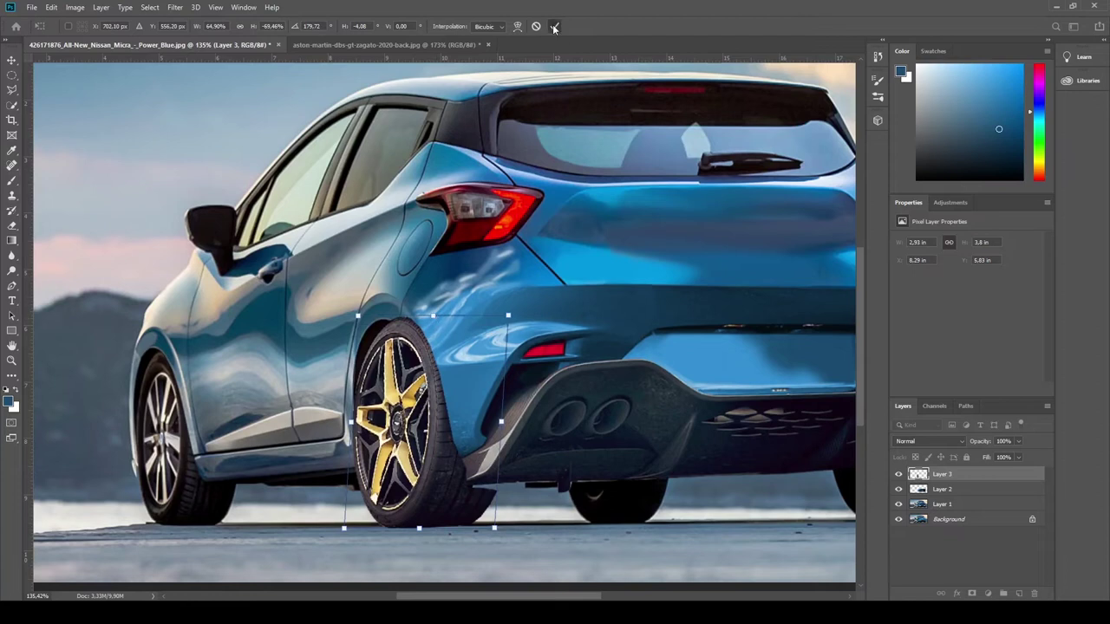
click(555, 27)
- Lasso the gap between the new tyre and the diffuser's underside and fill it with black
key(l)
scroll(442, 457, up, 3)
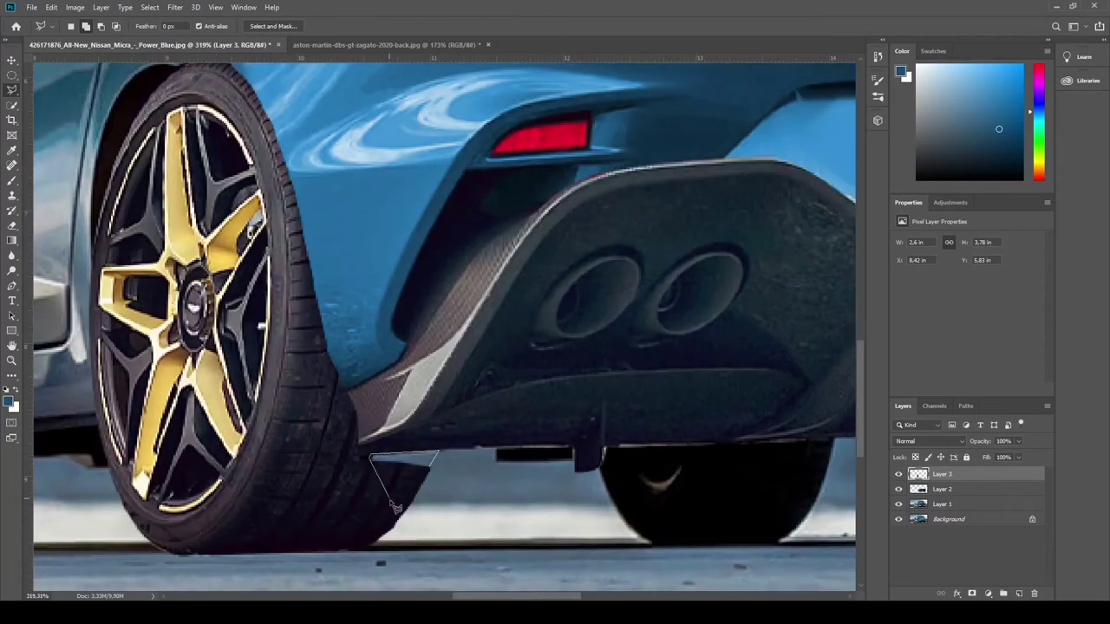
double_click(402, 525)
key(d)
key(alt+BackSpace)
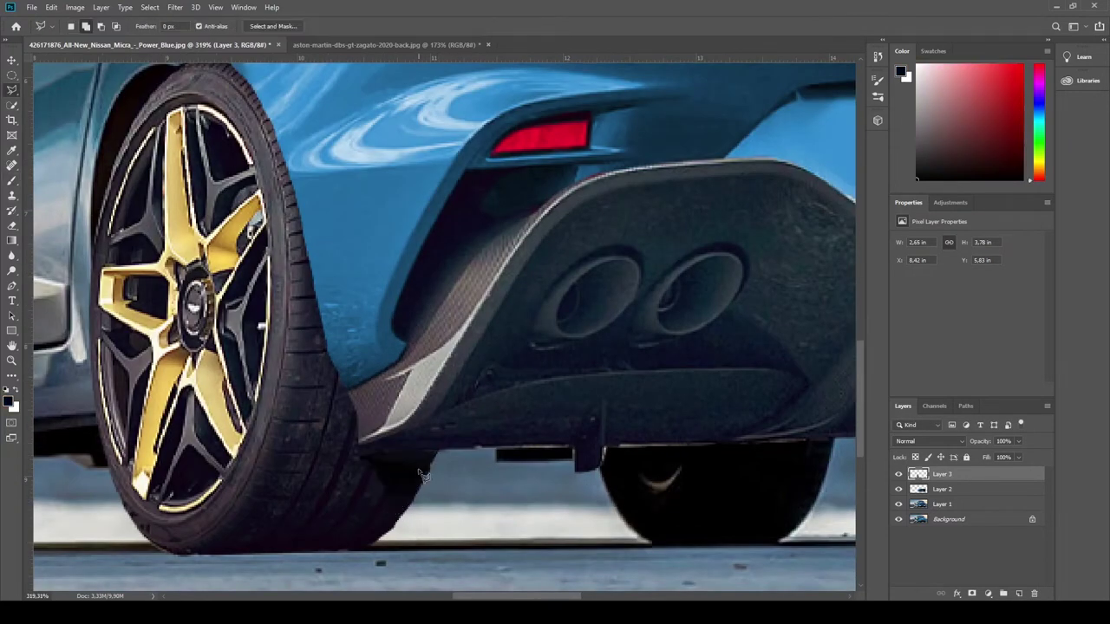
scroll(482, 413, down, 4)
scroll(482, 412, up, 4)
- Hide the new wheel, trace the bumper along the wheel arch with the Pen tool, and load the outline as a selection
key(ctrl+comma)
key(p)
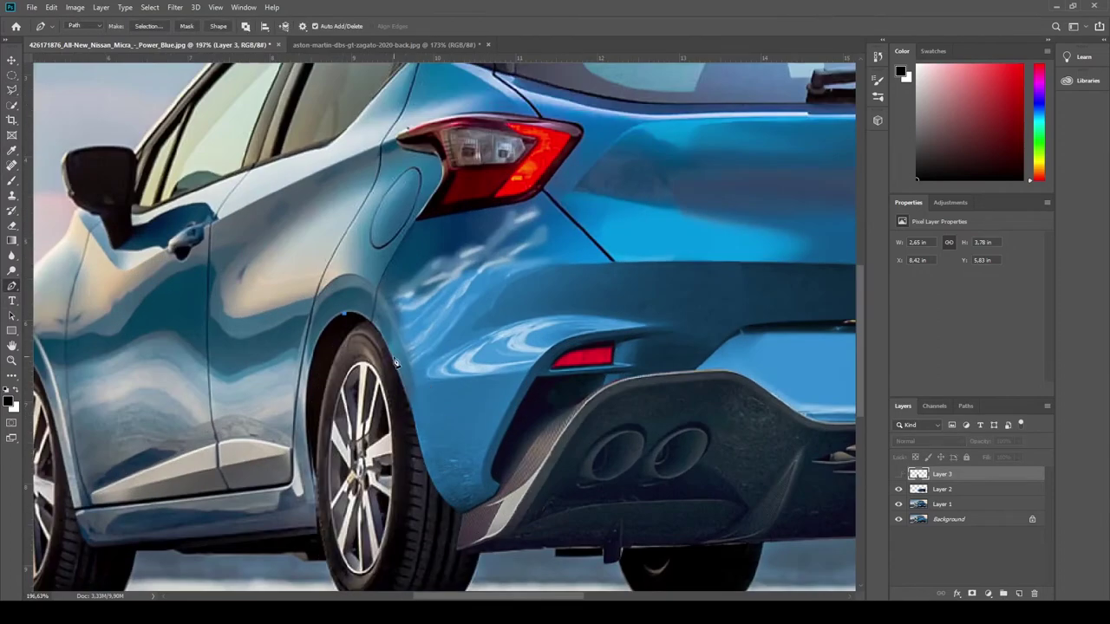
click(448, 502)
scroll(436, 484, up, 3)
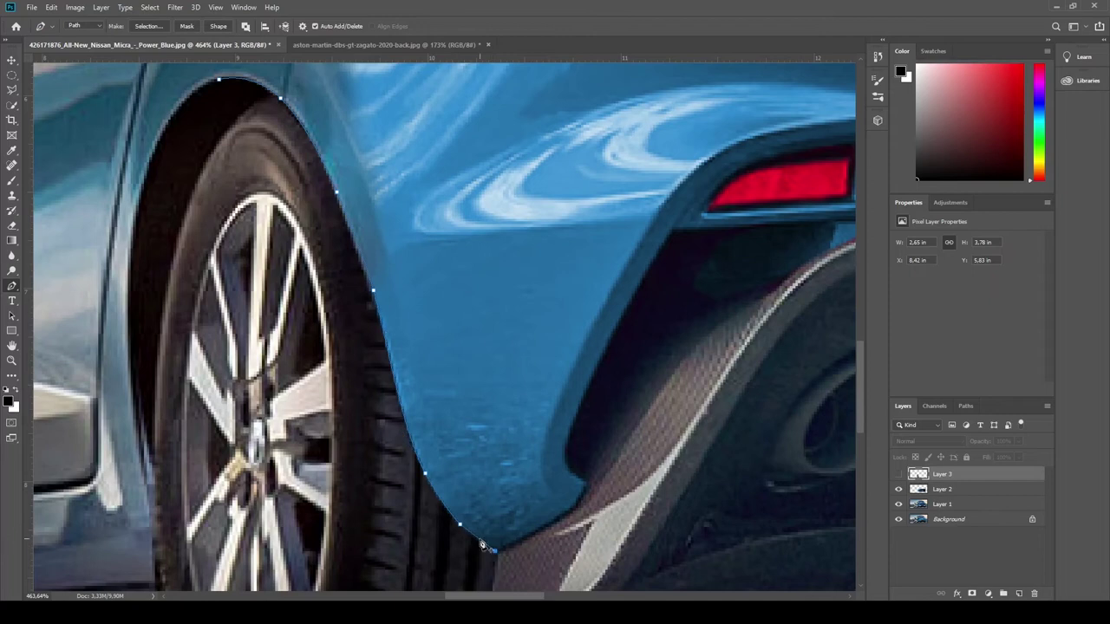
click(644, 239)
scroll(572, 139, up, 2)
key(ctrl+Return)
scroll(600, 178, down, 3)
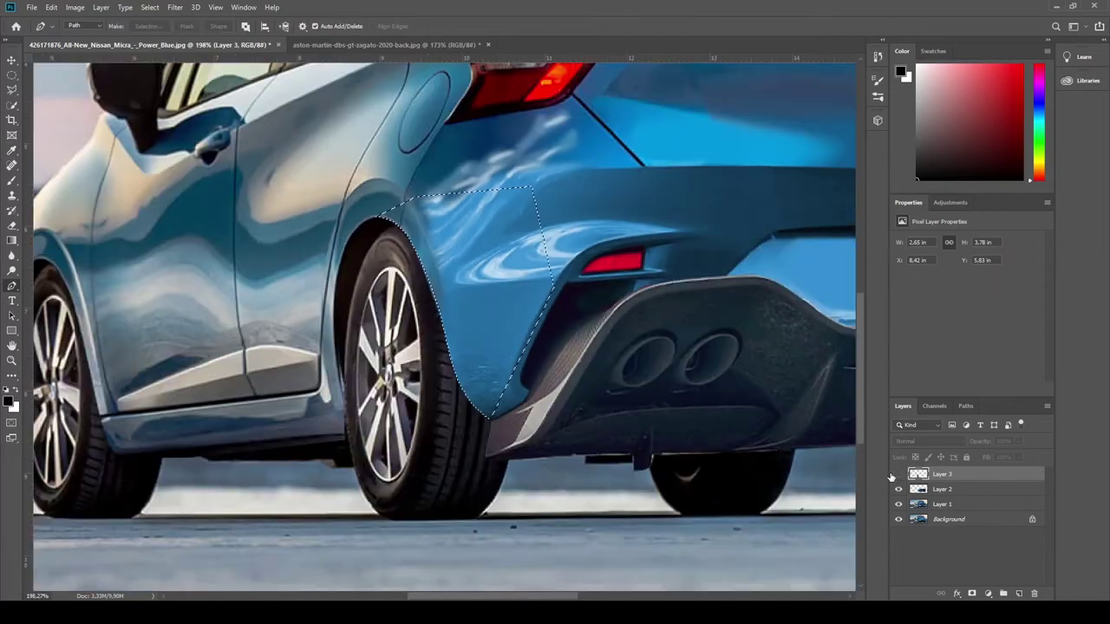
click(899, 473)
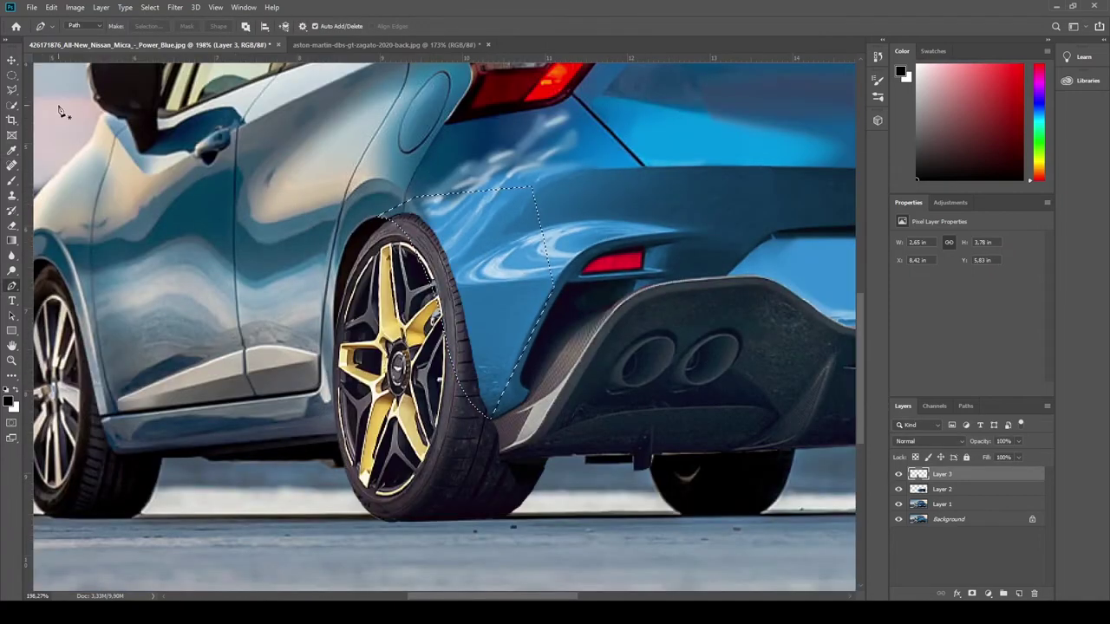
key(l)
key(ctrl+d)
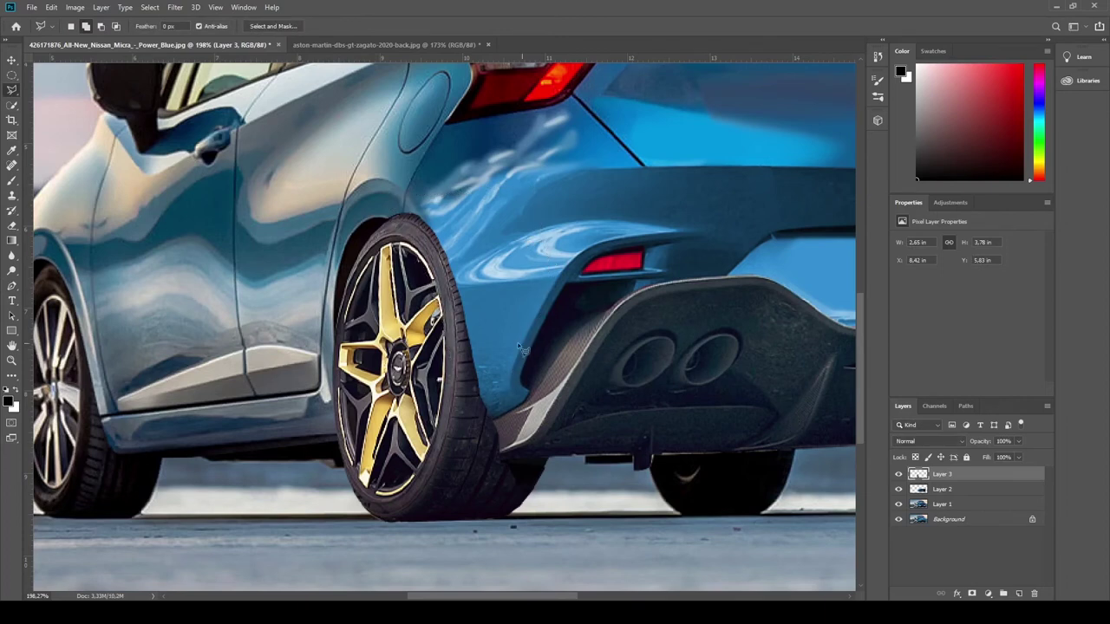
- Narrow the new rear wheel to about 89% of its width so it sits inside the wheel arch
key(ctrl+t)
drag(545, 369, 525, 353)
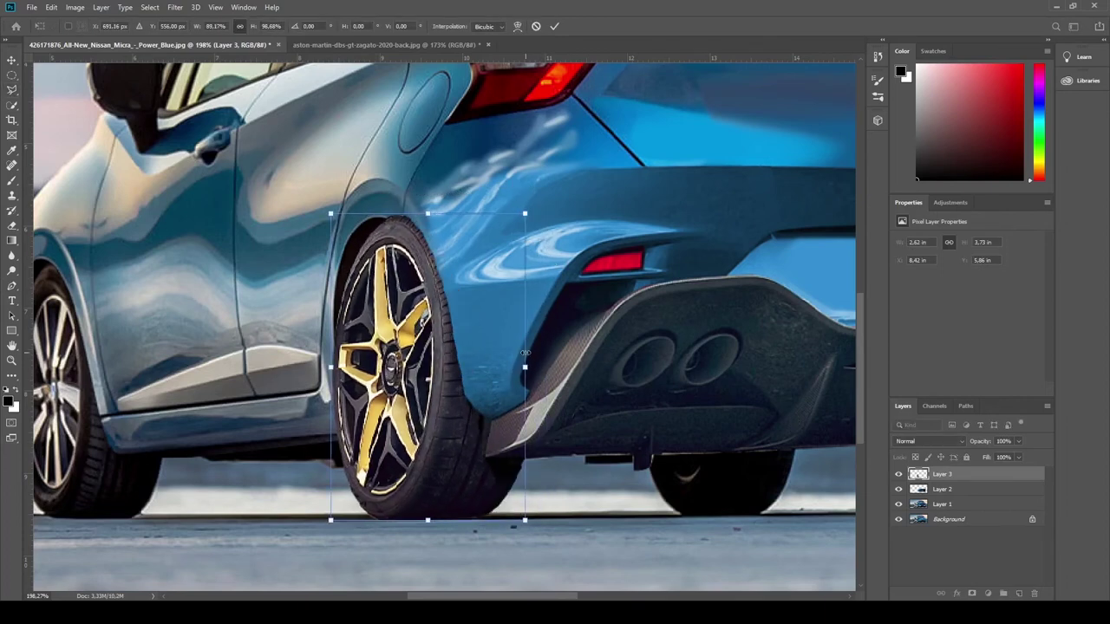
key(Return)
click(453, 382)
scroll(659, 154, down, 8)
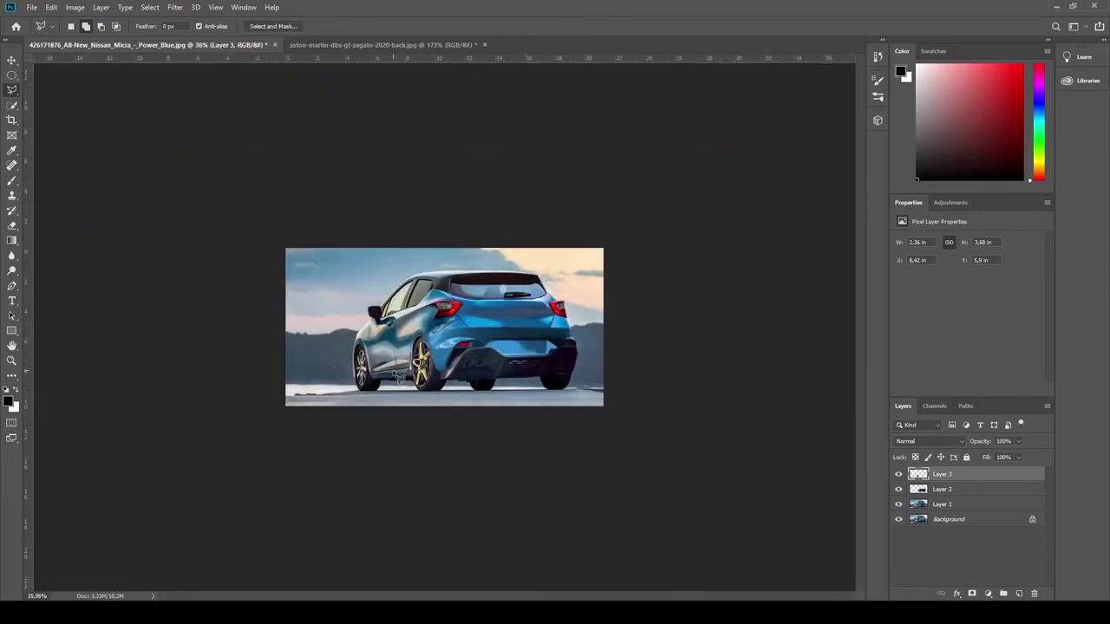
scroll(660, 155, up, 10)
scroll(300, 117, down, 3)
- Fit an elliptical selection to the Aston Martin's front wheel and copy the wheel into the Micra image
click(386, 44)
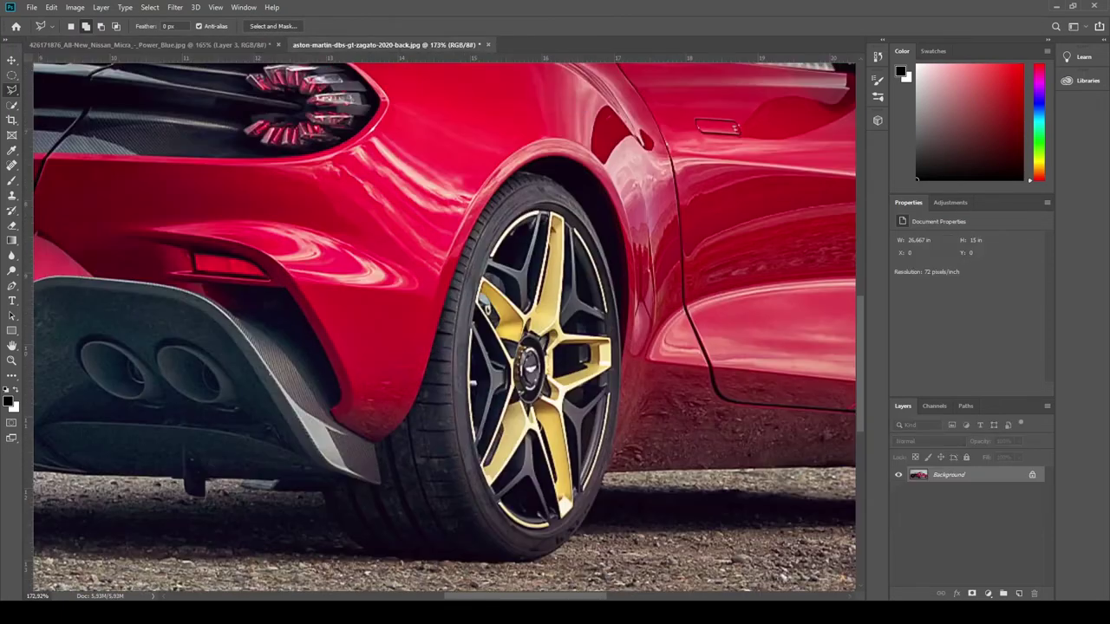
scroll(500, 476, right, 3)
key(m)
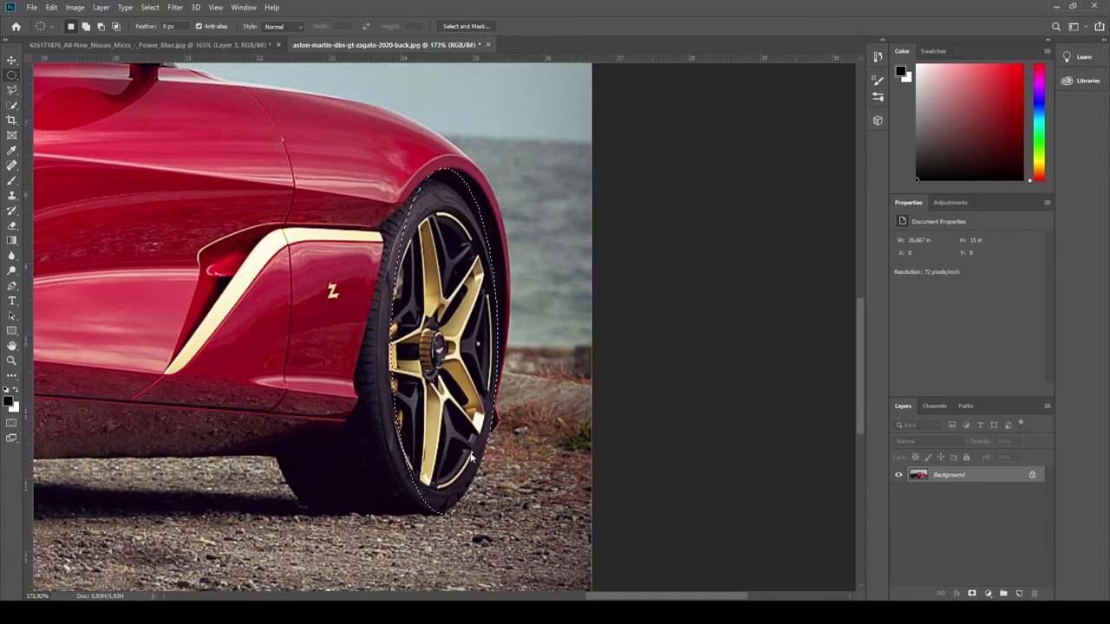
key(ctrl+t)
drag(443, 171, 443, 187)
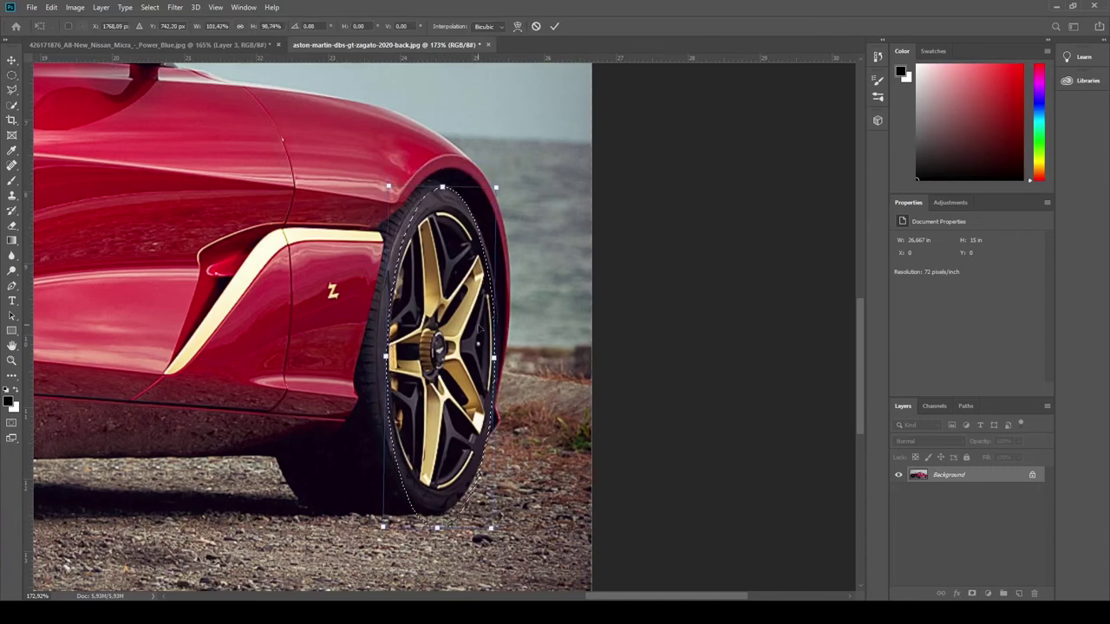
drag(437, 527, 363, 508)
click(555, 26)
key(ctrl+c)
key(ctrl+Tab)
key(ctrl+v)
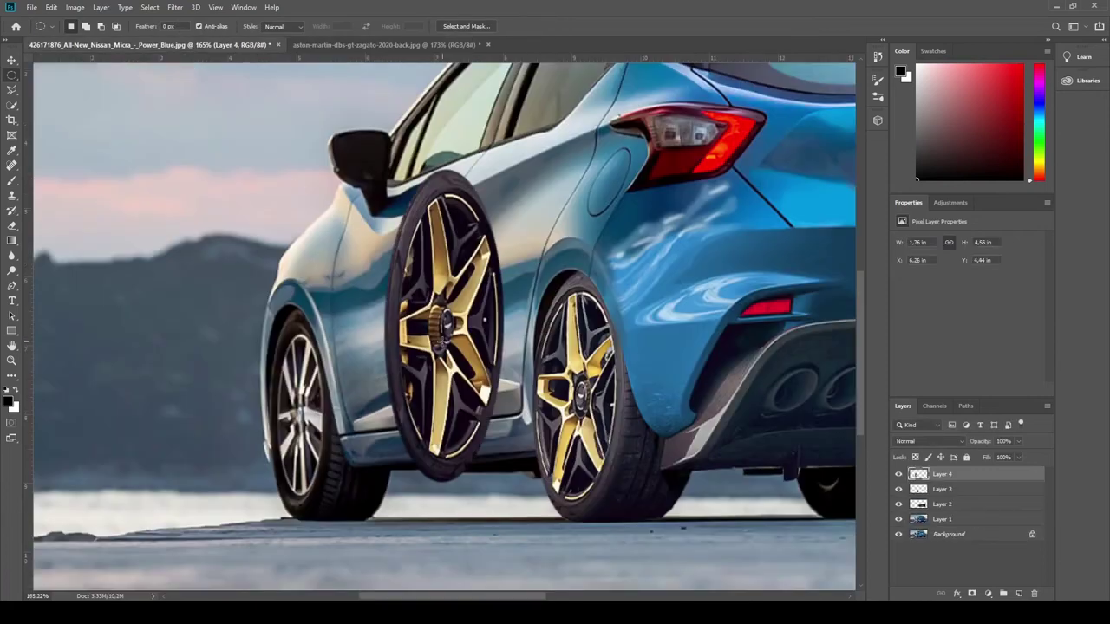
- Mirror the copied wheel and scale it to about 1.07 × 3.1 in over the Micra's front wheel
key(ctrl+t)
drag(477, 442, 347, 541)
drag(380, 587, 352, 522)
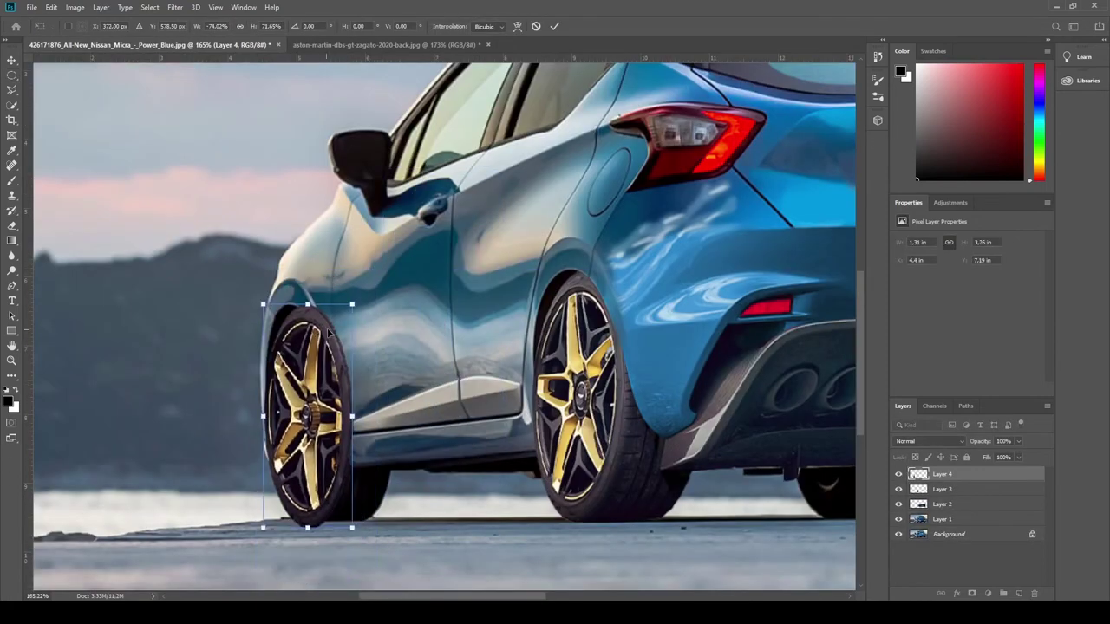
drag(338, 456, 335, 456)
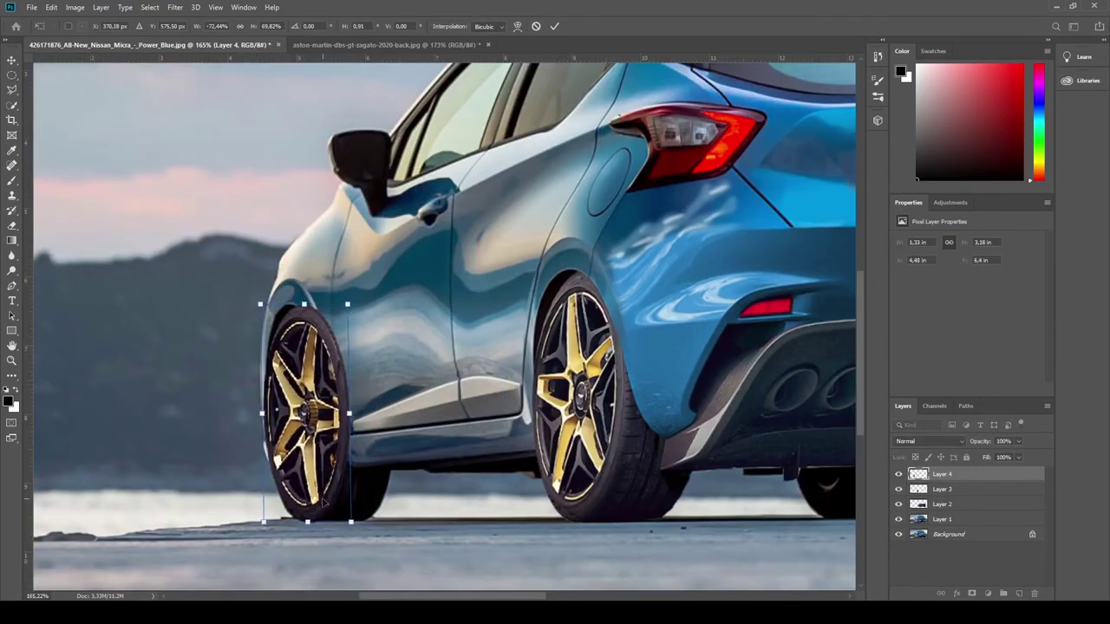
drag(306, 520, 306, 515)
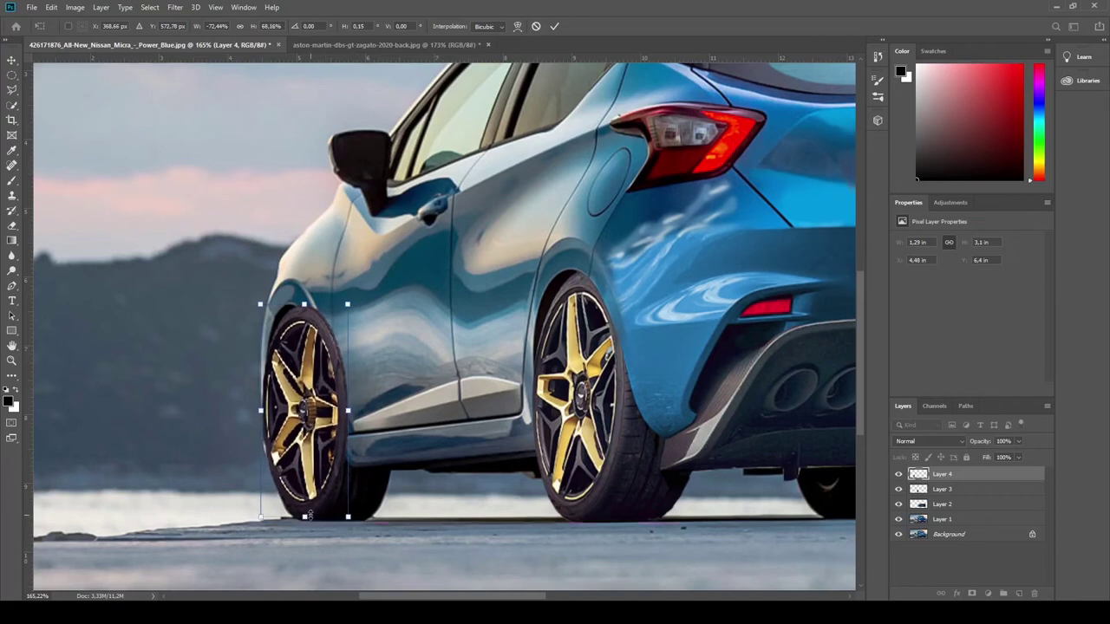
drag(350, 417, 333, 415)
key(Return)
key(m)
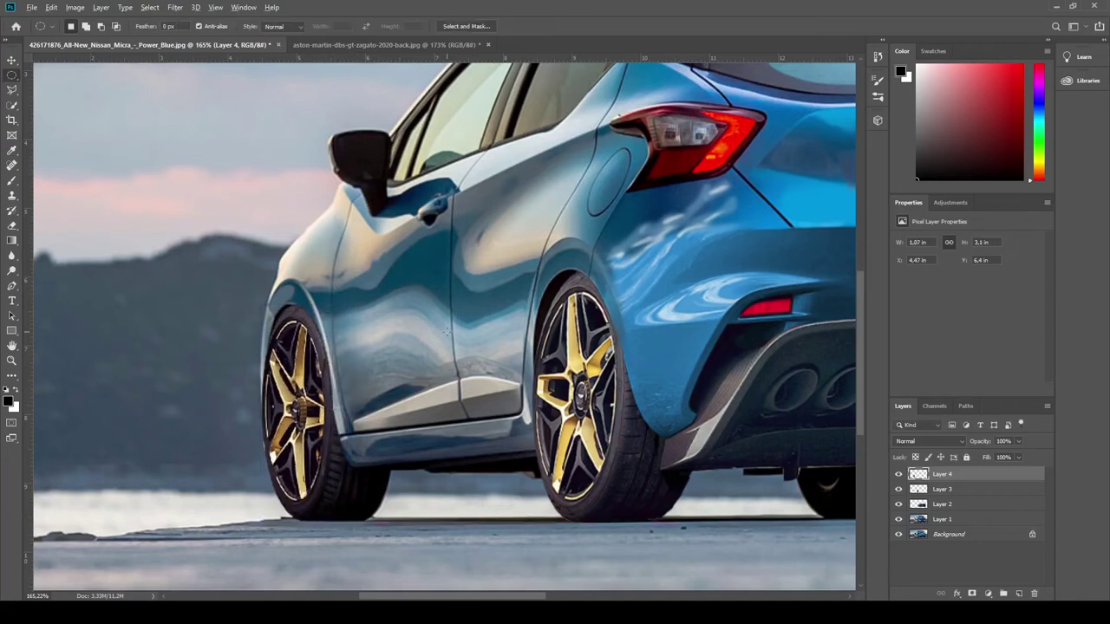
- Hide the new front wheel, trace the fender along the front wheel arch with the Pen tool, and load the outline as a selection
key(ctrl+minus)
key(ctrl+comma)
scroll(260, 347, up, 5)
key(p)
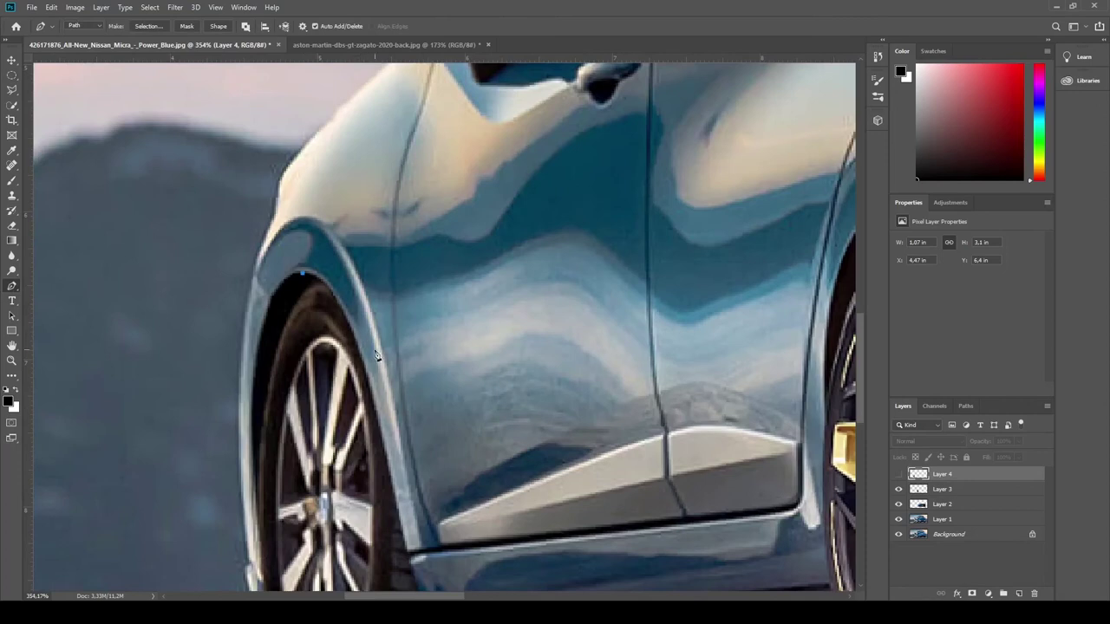
scroll(364, 364, down, 2)
click(405, 496)
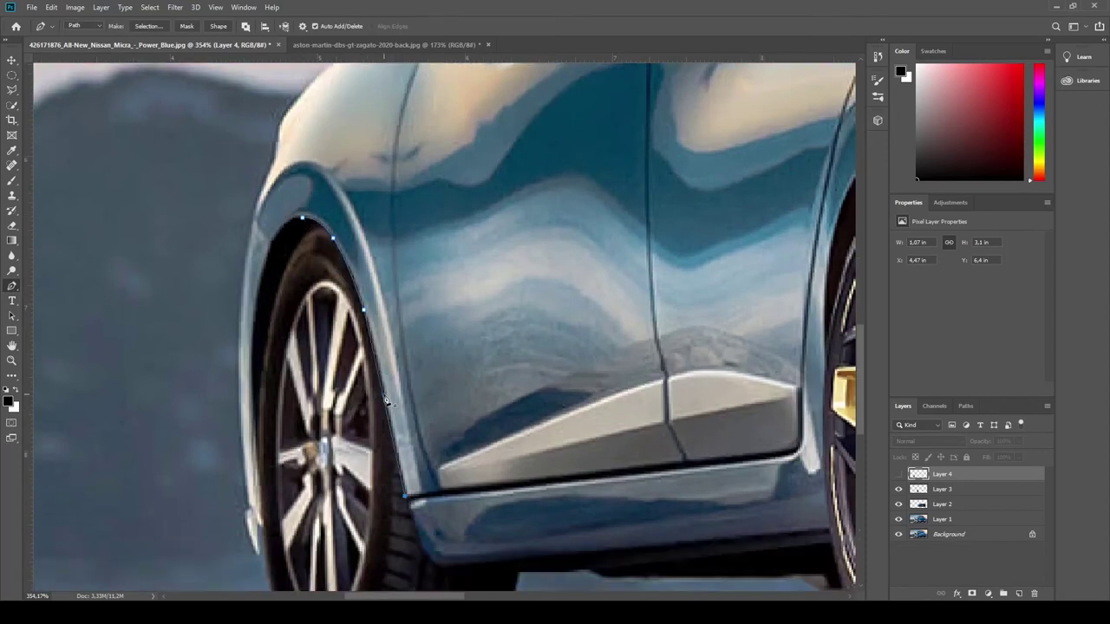
scroll(383, 380, down, 2)
scroll(420, 493, up, 2)
click(629, 438)
click(546, 149)
click(308, 225)
key(ctrl+Return)
- Show the new front wheel again and remove the part overlapping the front fender
key(ctrl+comma)
key(l)
scroll(572, 362, down, 8)
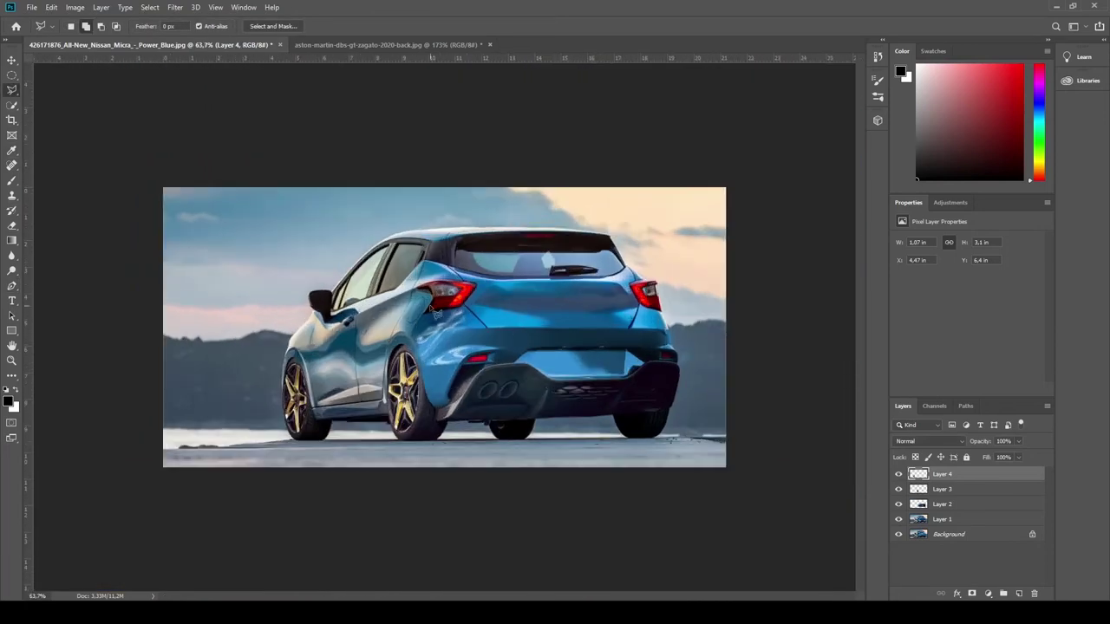
click(367, 45)
scroll(426, 146, down, 4)
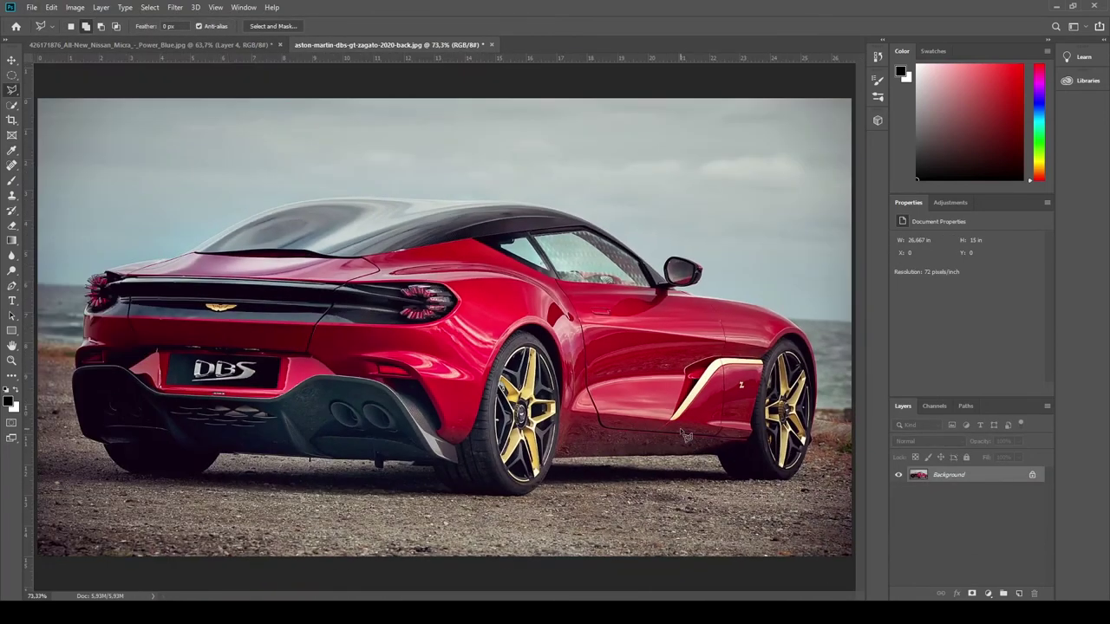
click(203, 45)
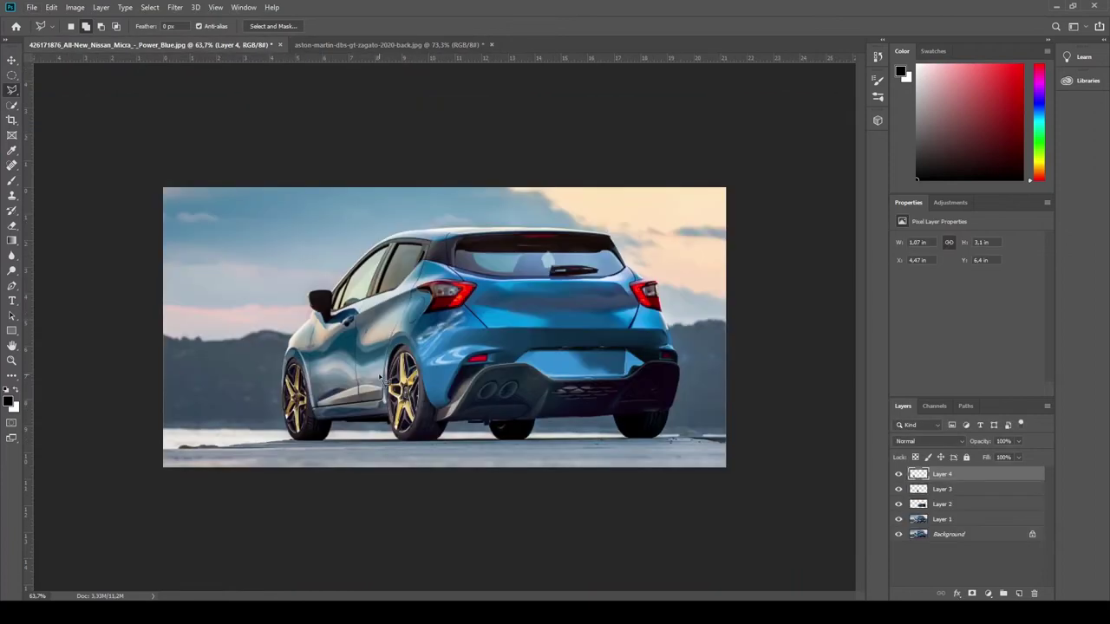
- Hide the Aston Martin bumper layer, Layer 2, to expose the Micra's lower tailgate
scroll(381, 380, up, 1)
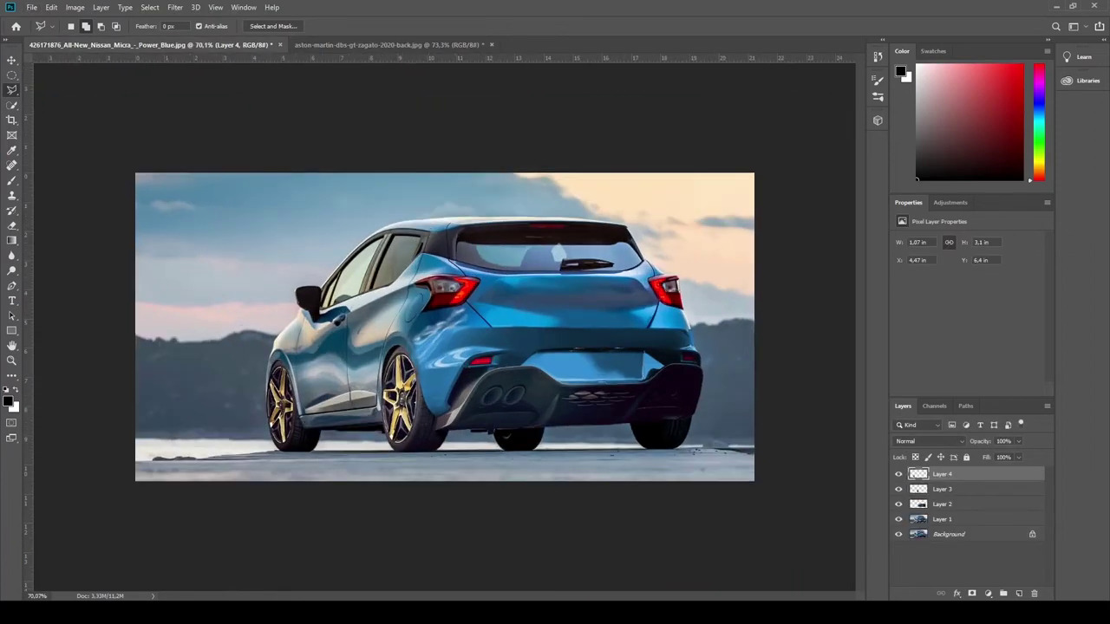
scroll(568, 347, up, 3)
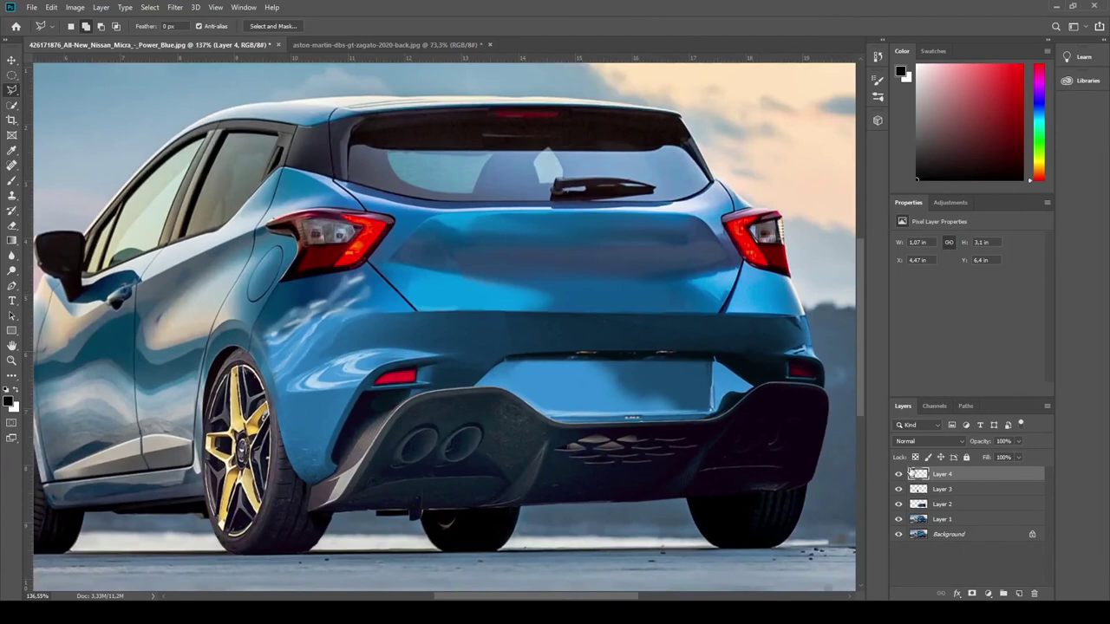
click(899, 505)
scroll(431, 334, up, 2)
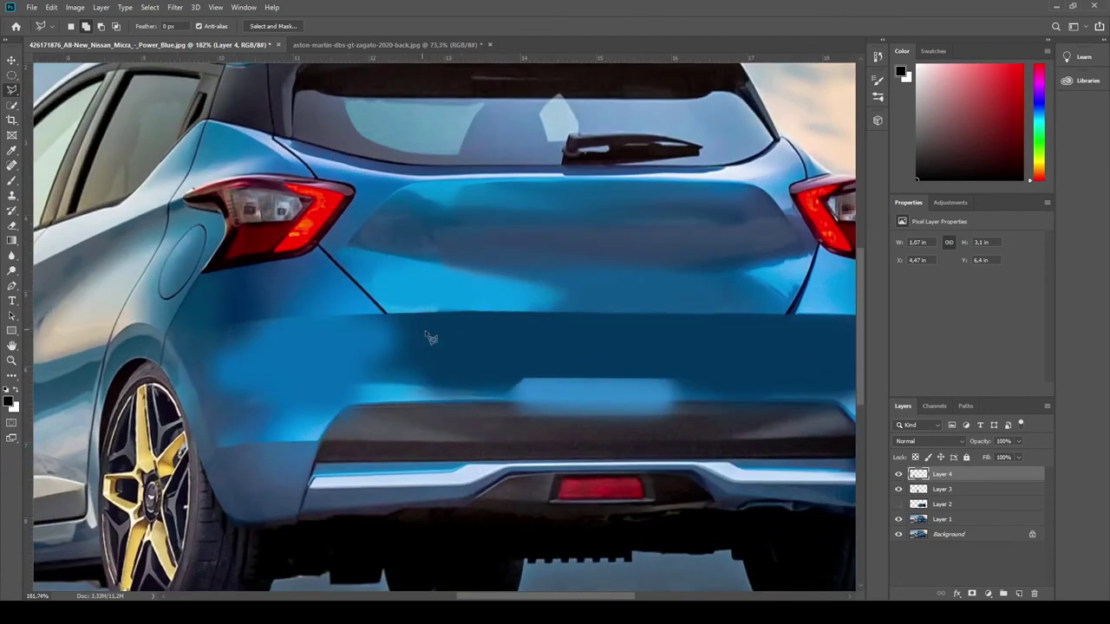
- Try to bring back the original lower tailgate seam by clearing a lassoed strip of Layer 1 and retouching it with the Eraser
click(898, 519)
click(947, 521)
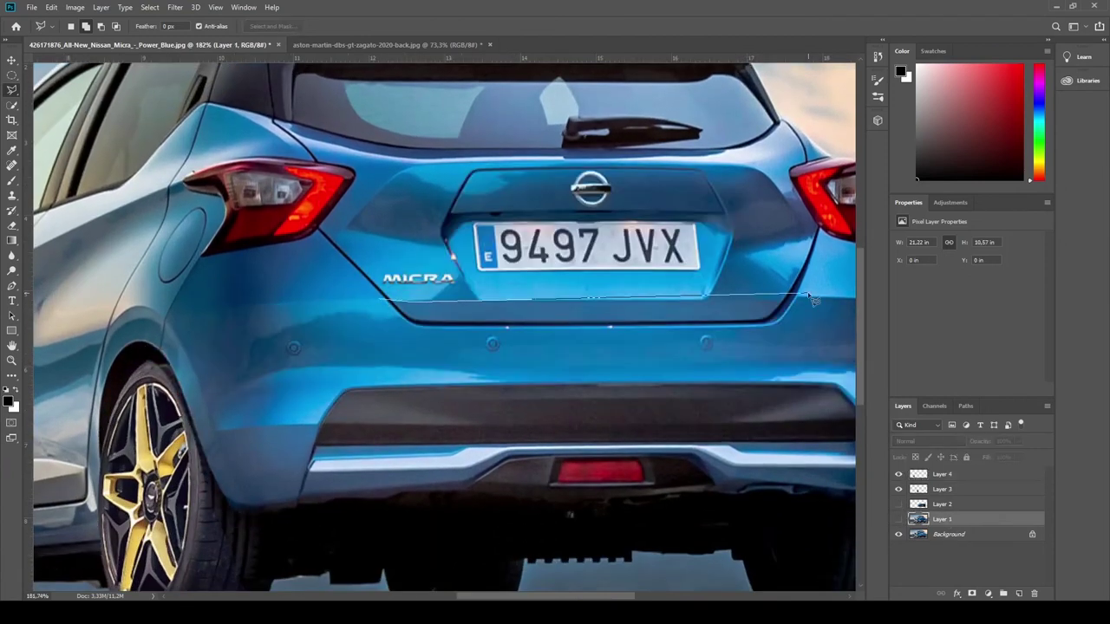
click(383, 302)
click(898, 520)
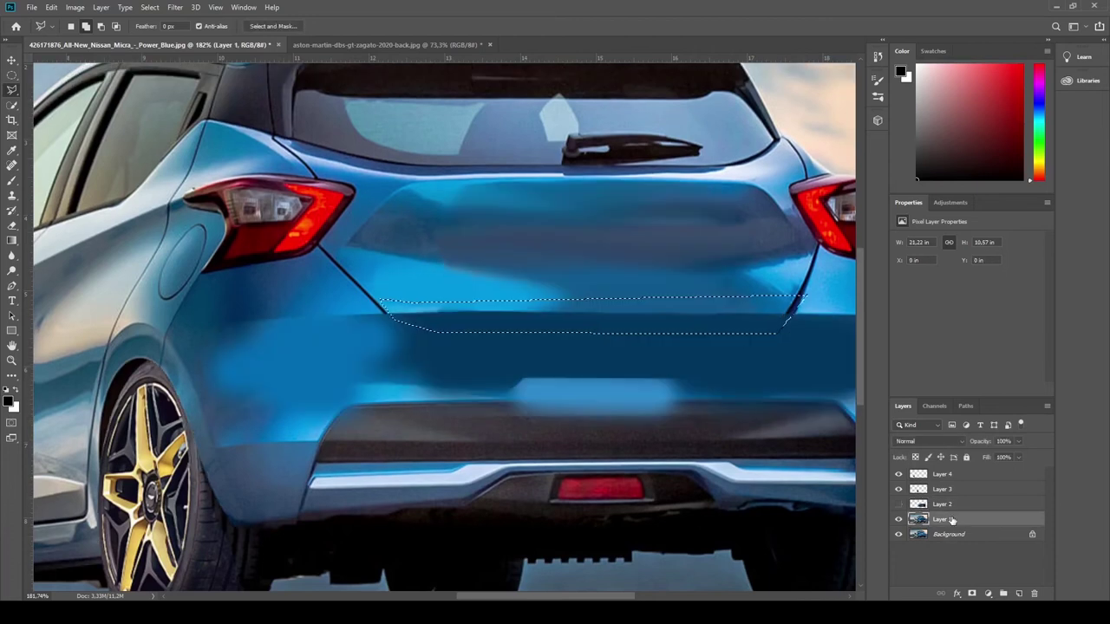
scroll(664, 235, down, 5)
scroll(642, 304, up, 4)
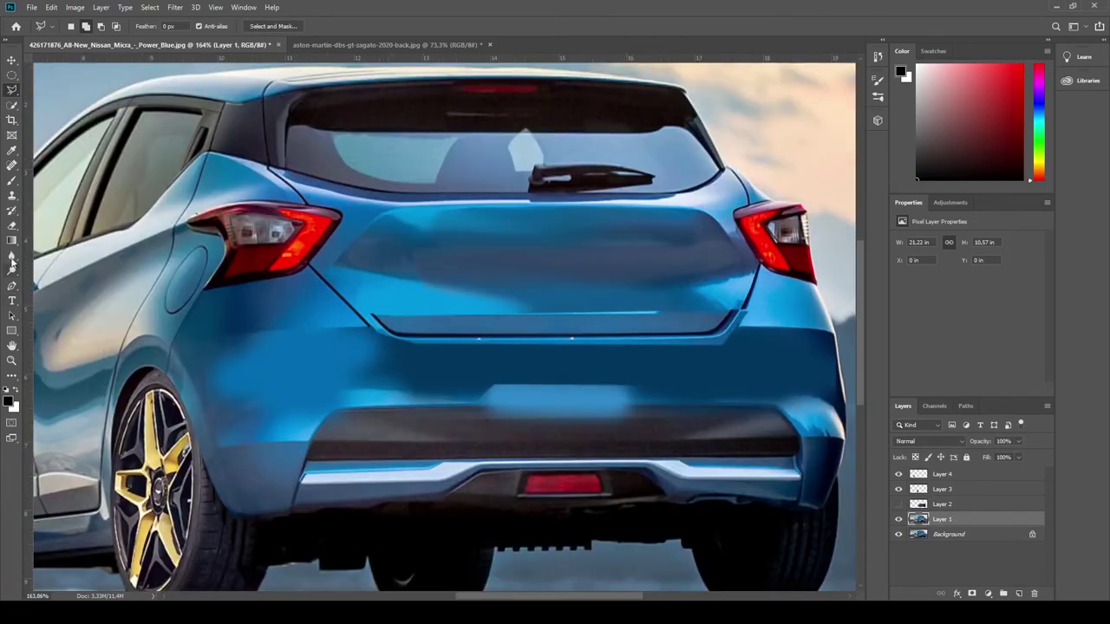
click(13, 226)
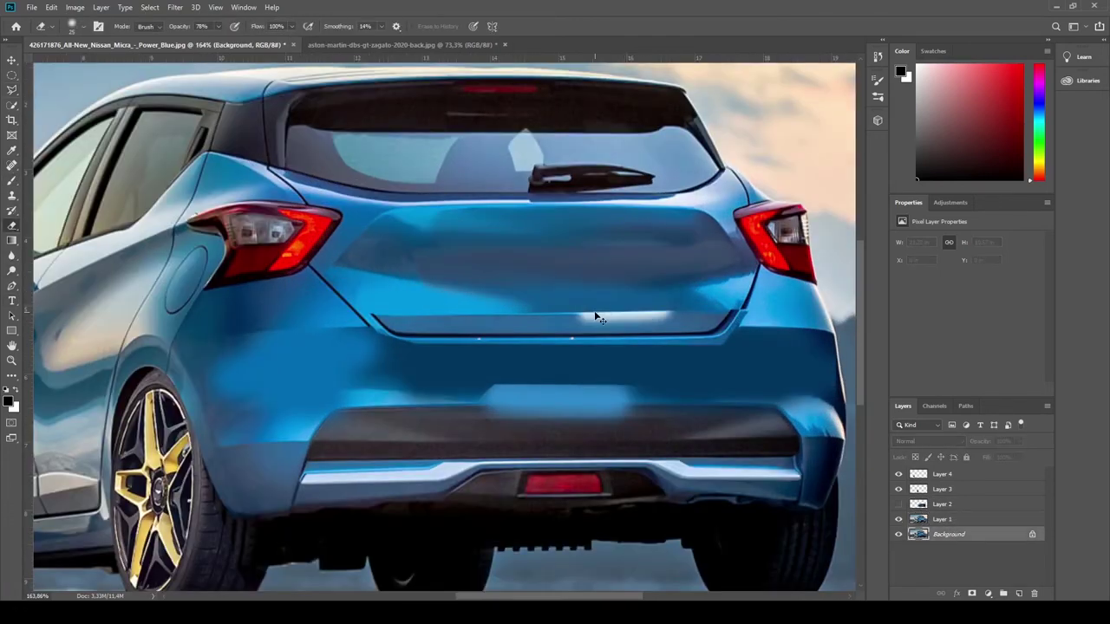
drag(730, 317, 583, 343)
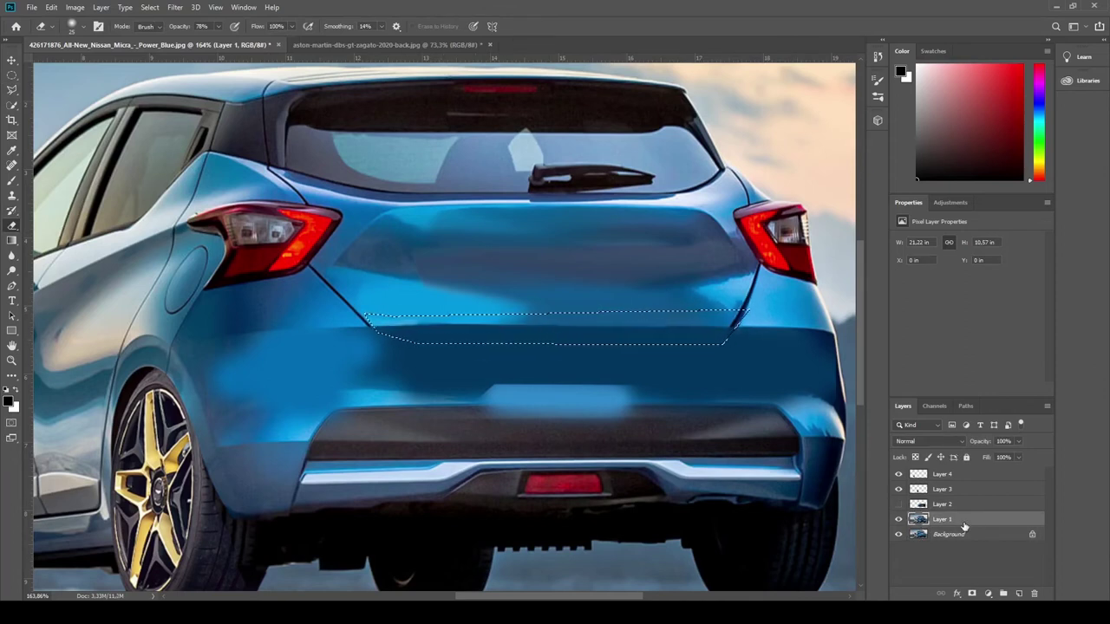
- Lasso the original lower tailgate seam with Layer 1 hidden, copy it from the Background to a new layer, and show Layer 1 again
key(ctrl+comma)
key(l)
click(747, 317)
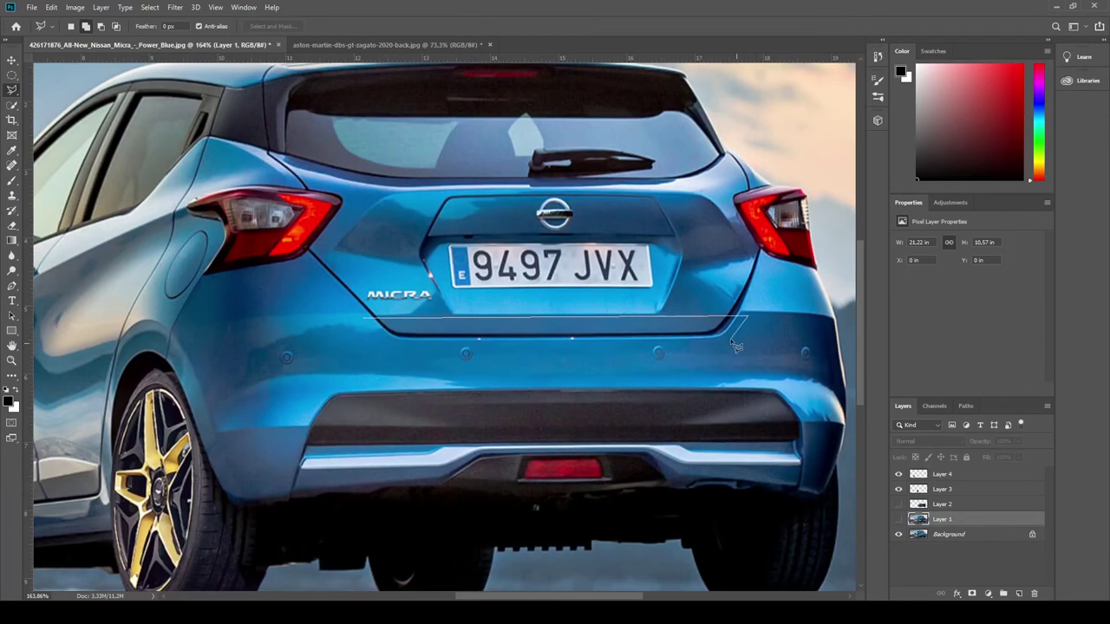
key(ctrl+j)
click(899, 535)
- Align the copied seam strip with the tailgate's side lines and stretch it to about 5.82 × 0.46 in
key(ctrl+t)
scroll(434, 338, up, 2)
drag(413, 345, 406, 360)
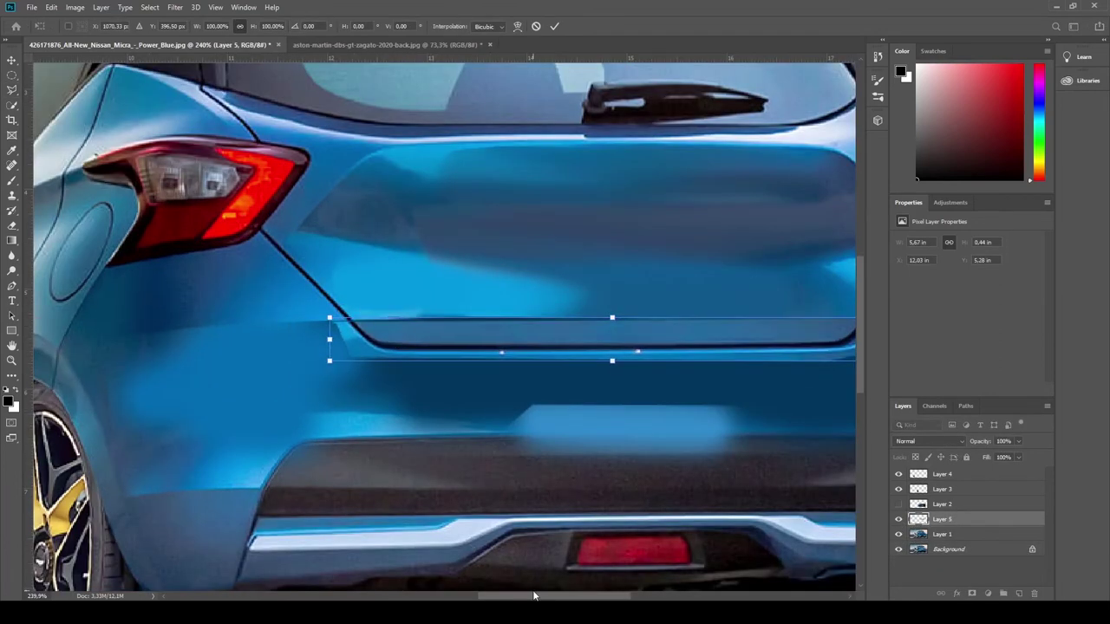
scroll(406, 361, right, 5)
drag(534, 338, 552, 338)
scroll(552, 338, down, 2)
key(Return)
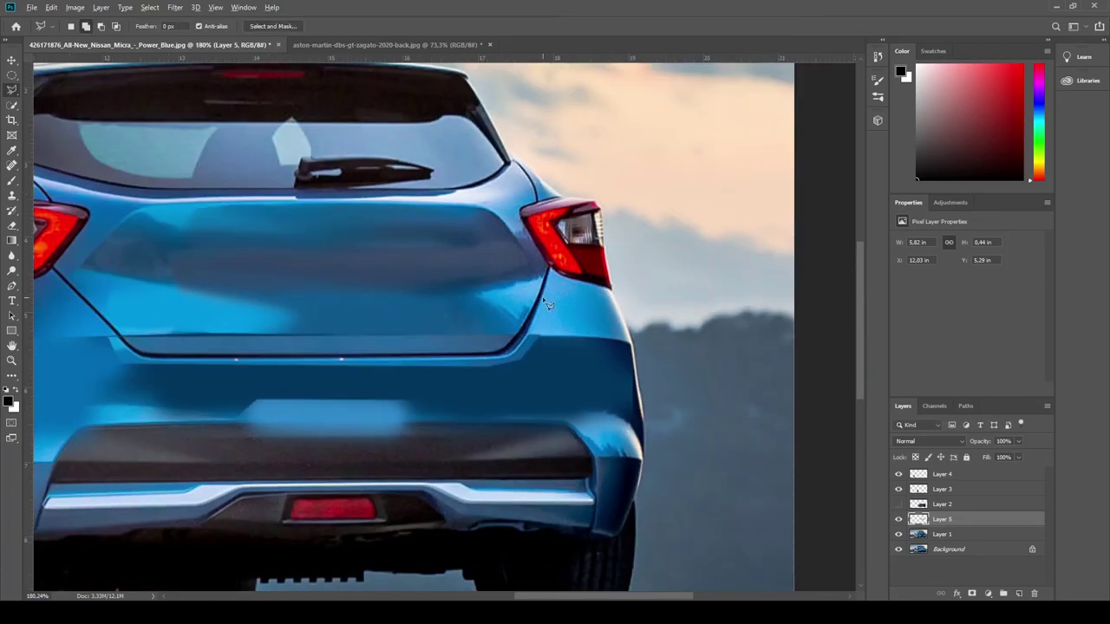
scroll(545, 291, down, 2)
scroll(478, 333, up, 5)
key(ctrl+t)
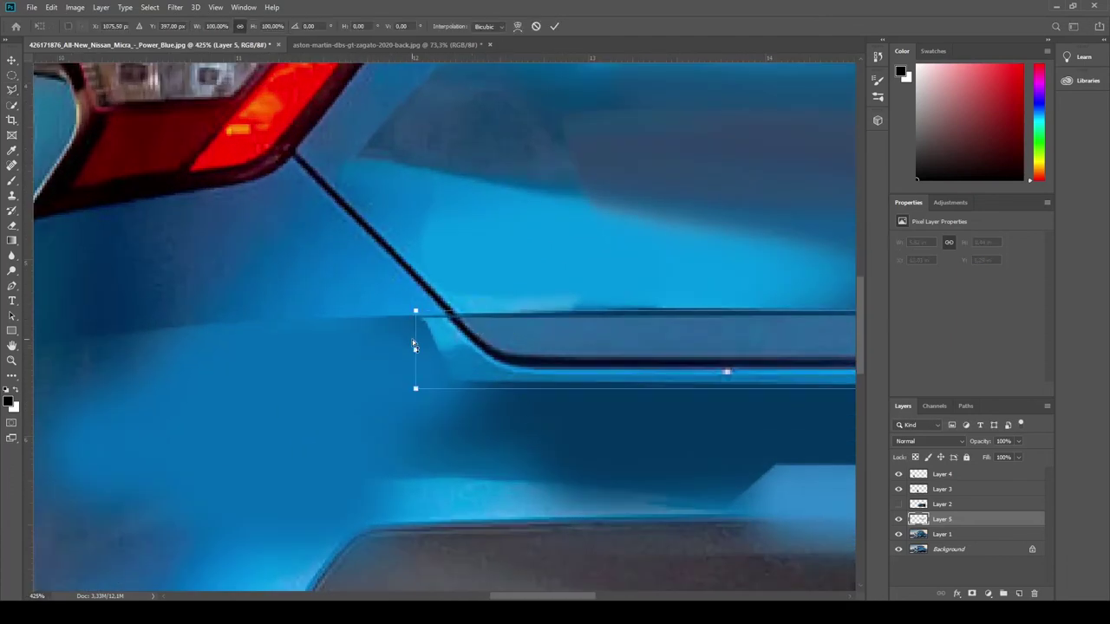
key(Return)
- Lasso the surplus paint below the tailgate seam line and delete it from the strip layer
key(l)
drag(551, 596, 681, 596)
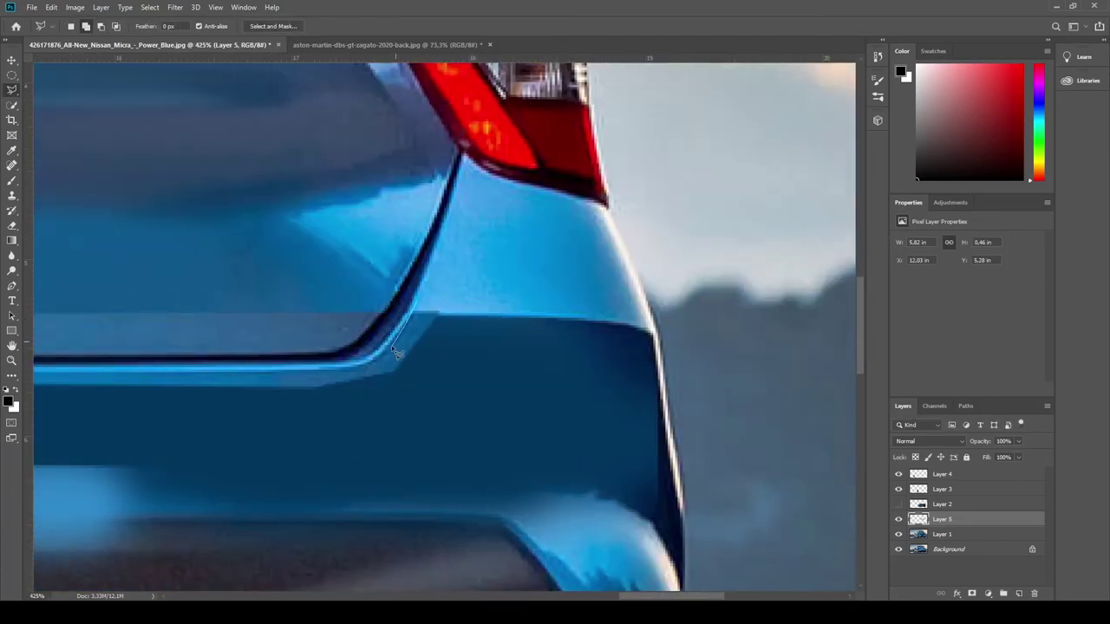
scroll(241, 379, left, 6)
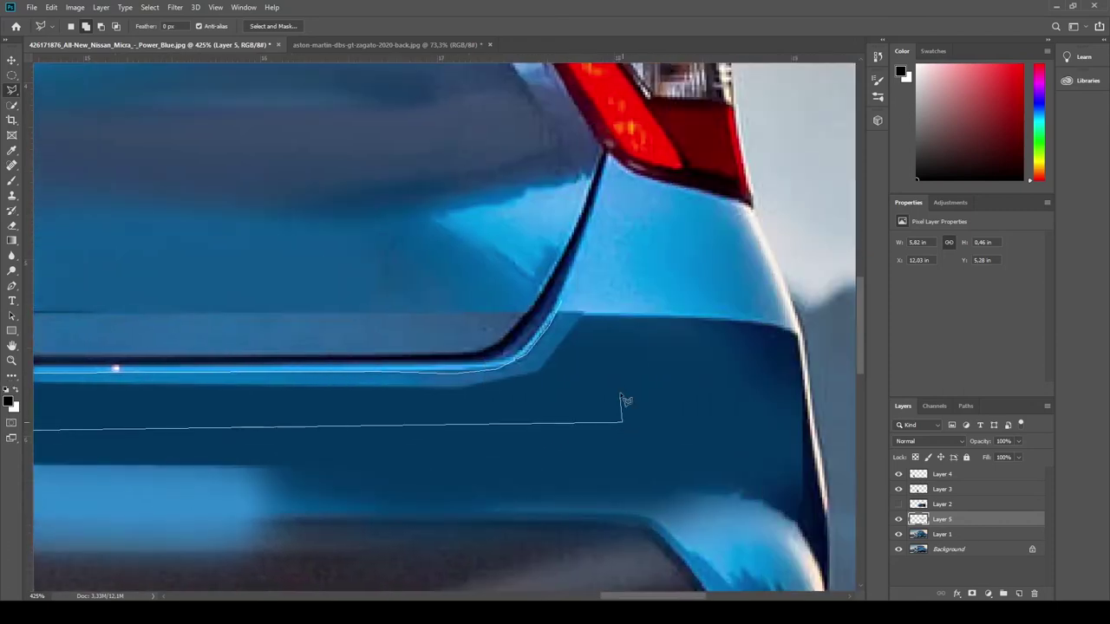
click(625, 396)
key(ctrl+0)
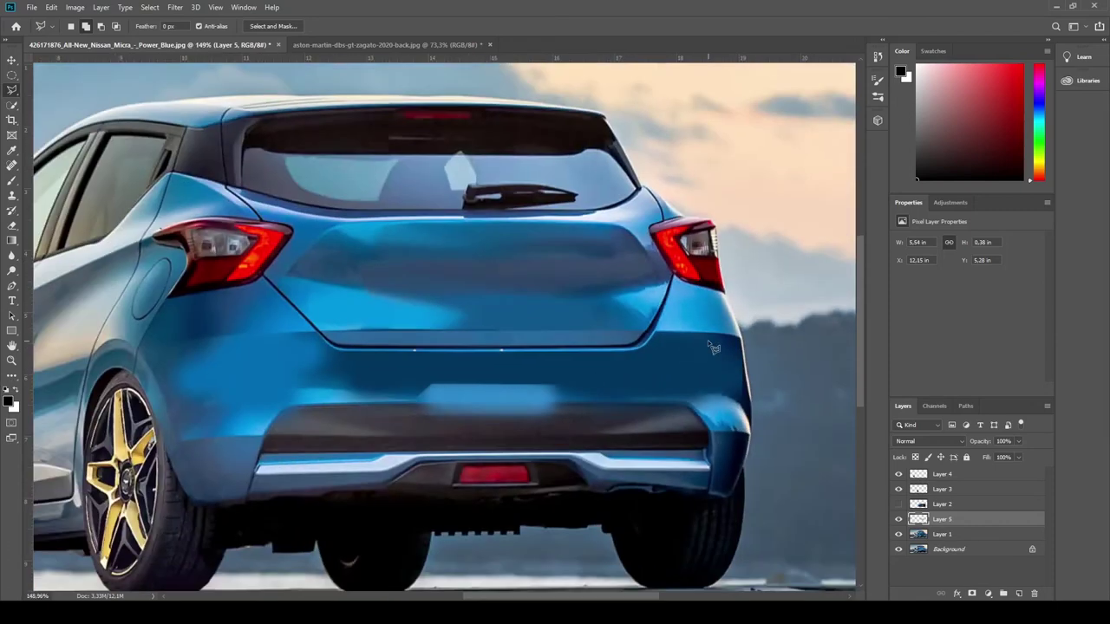
- Lasso the panel area above the tailgate seam line and delete it, keeping only the thin seam
scroll(255, 317, up, 5)
mouse_move(512, 360)
mouse_down()
mouse_move(814, 349)
mouse_move(616, 357)
mouse_move(711, 359)
mouse_up()
drag(741, 306, 235, 297)
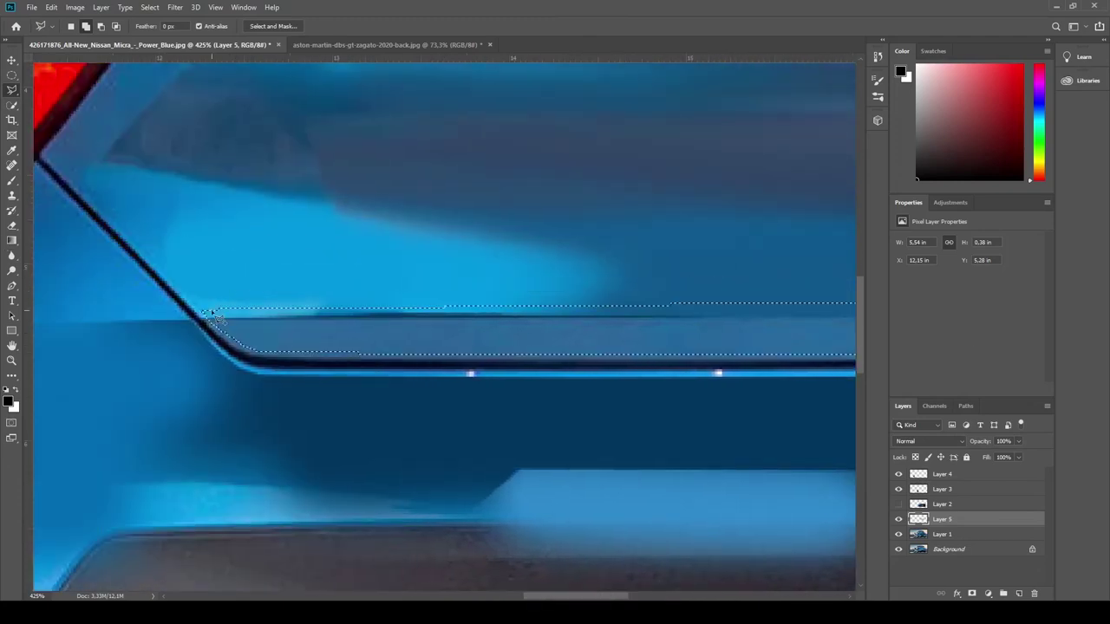
key(ctrl+0)
scroll(446, 298, down, 3)
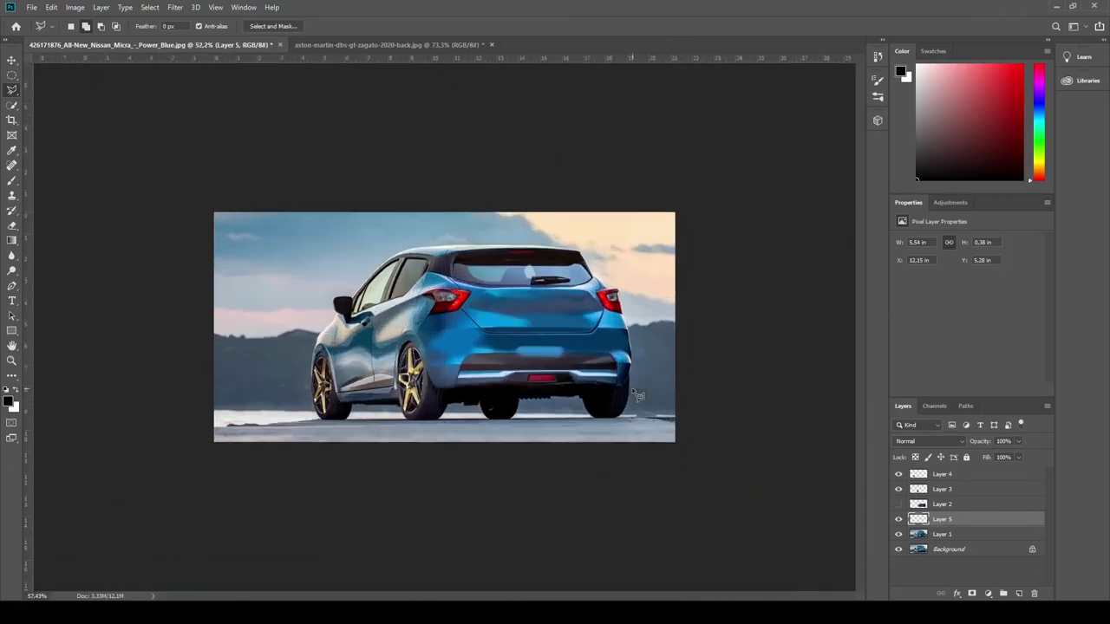
- Show the bumper layer again and move the seam layer, Layer 5, above it
scroll(445, 299, up, 2)
click(899, 504)
click(965, 508)
scroll(718, 324, up, 4)
drag(941, 492, 941, 494)
scroll(548, 387, down, 3)
- Soften the seam strip with the Eraser where it meets the tailgate's side line, and make the bumper layer active
scroll(527, 328, up, 6)
key(e)
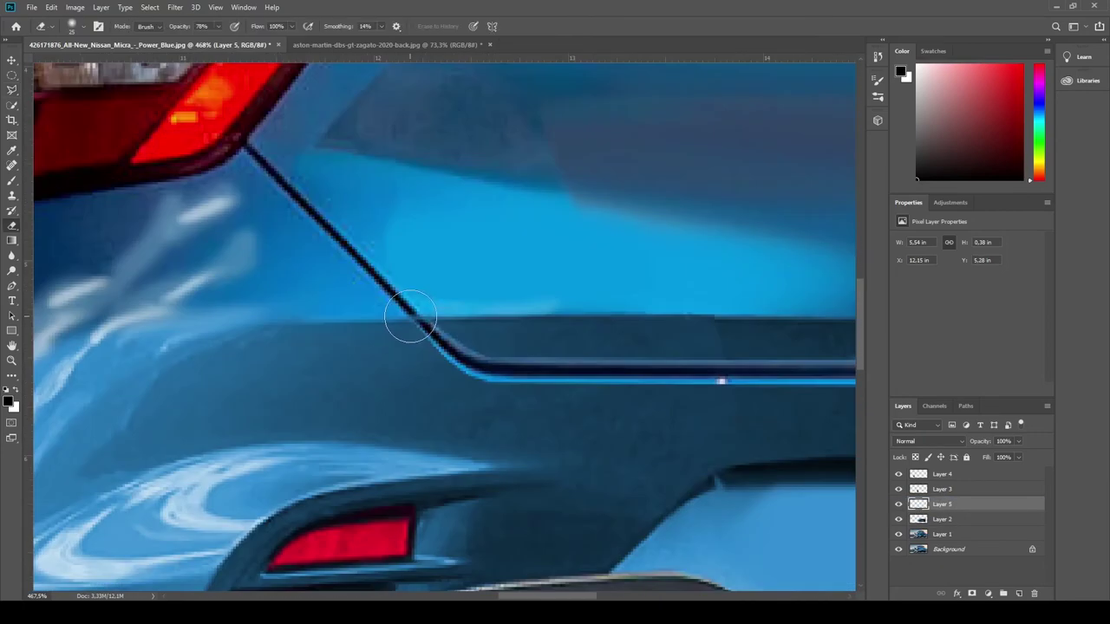
drag(410, 317, 510, 365)
key(alt+bracketleft)
scroll(552, 512, down, 3)
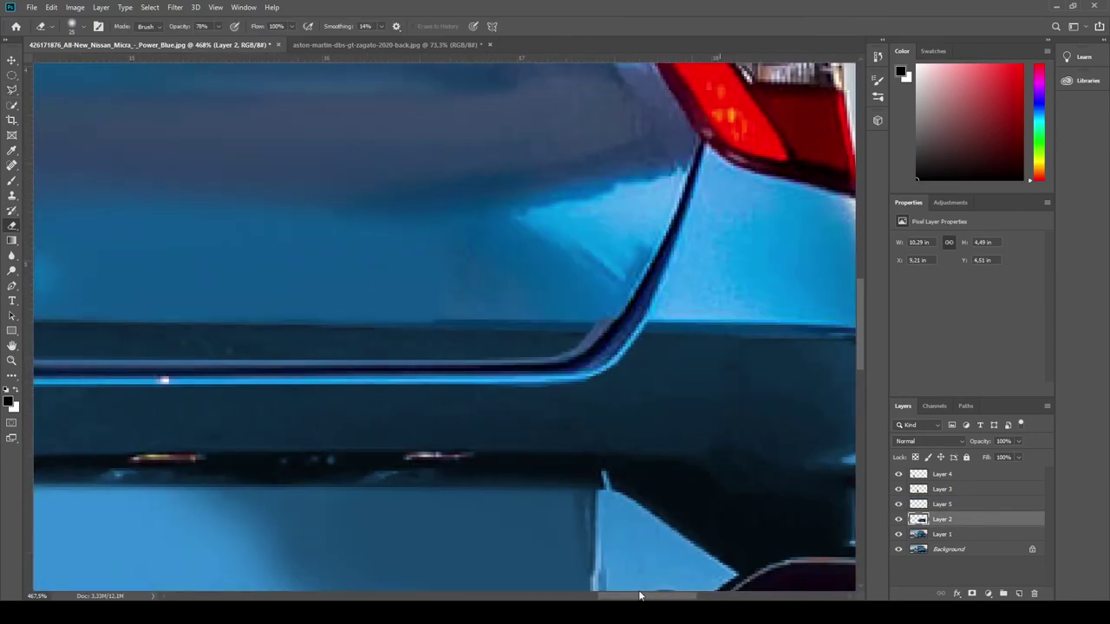
scroll(552, 513, down, 3)
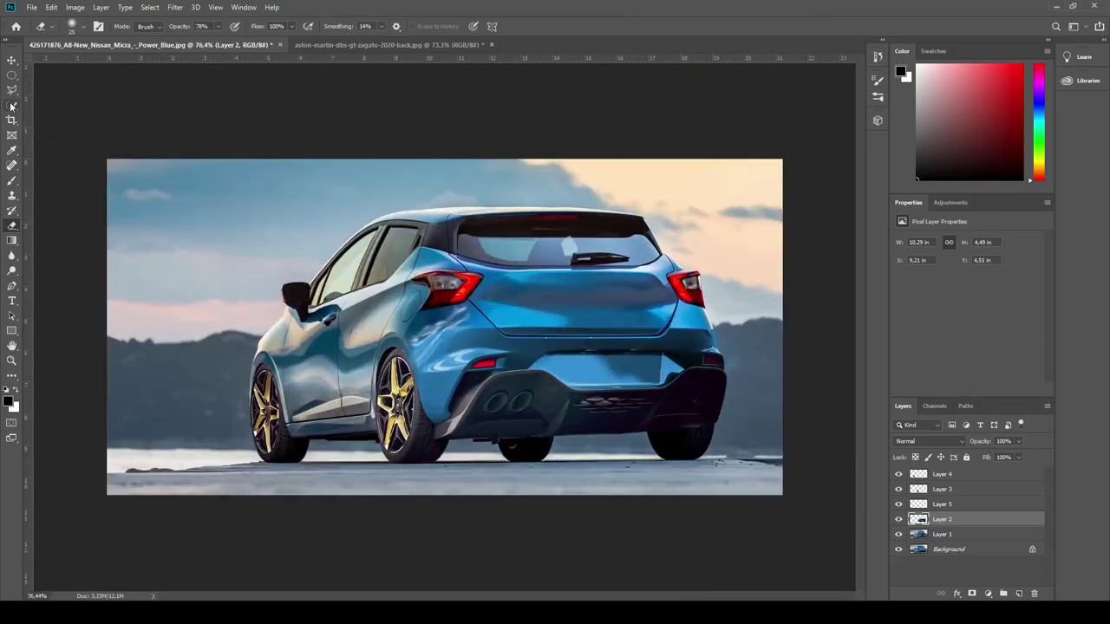
- Open mansory_huracan_torofeo_carbon_2.jpg, lasso the car's side skirt, and copy it into the Micra image
click(12, 91)
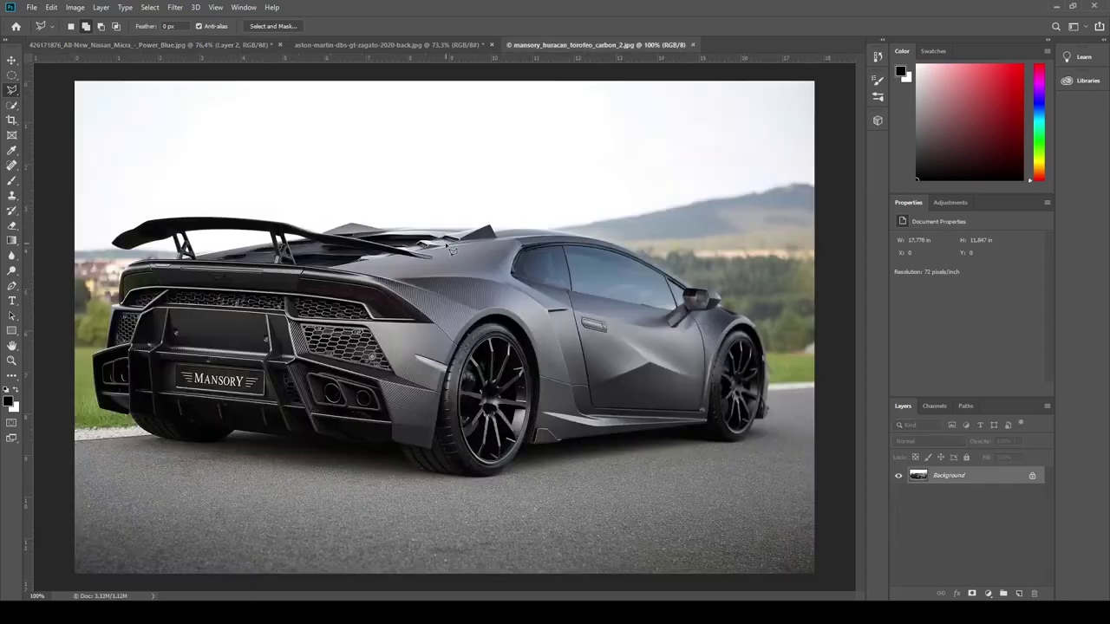
scroll(395, 364, up, 4)
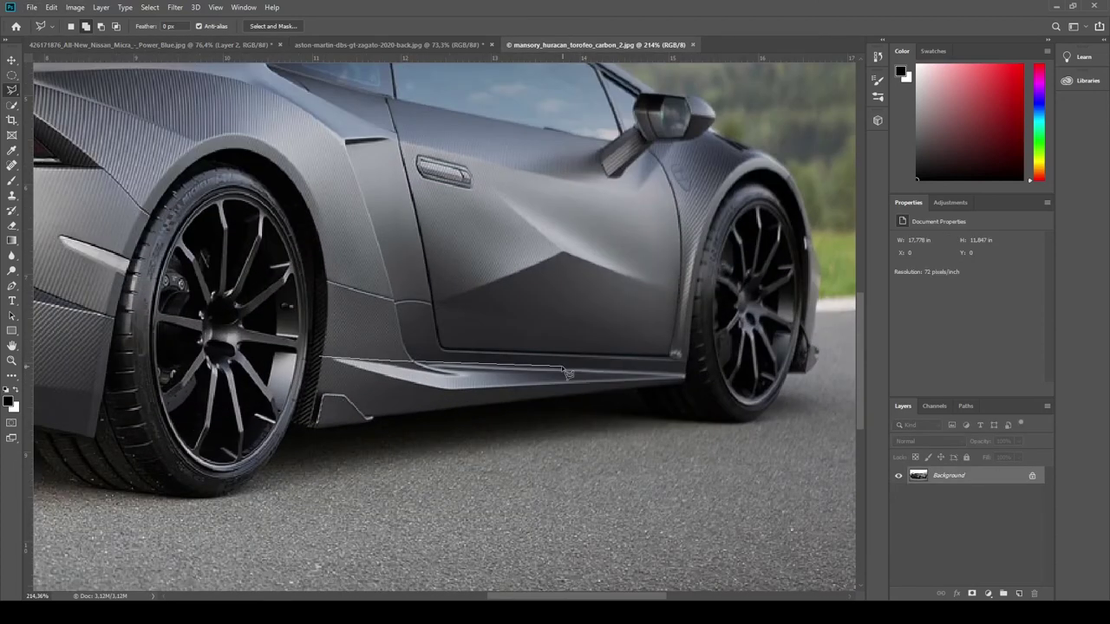
click(373, 420)
click(322, 359)
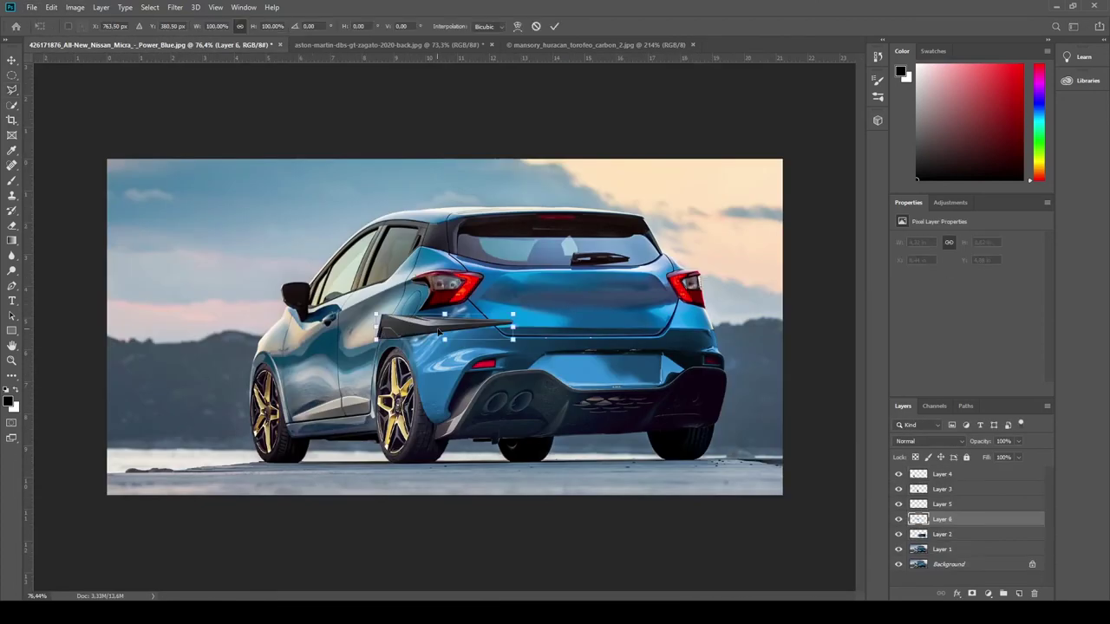
- Mirror the side skirt, narrow it to about 2.9 in, and skew it to fit under the doors between the wheels
drag(437, 331, 365, 432)
scroll(365, 432, up, 5)
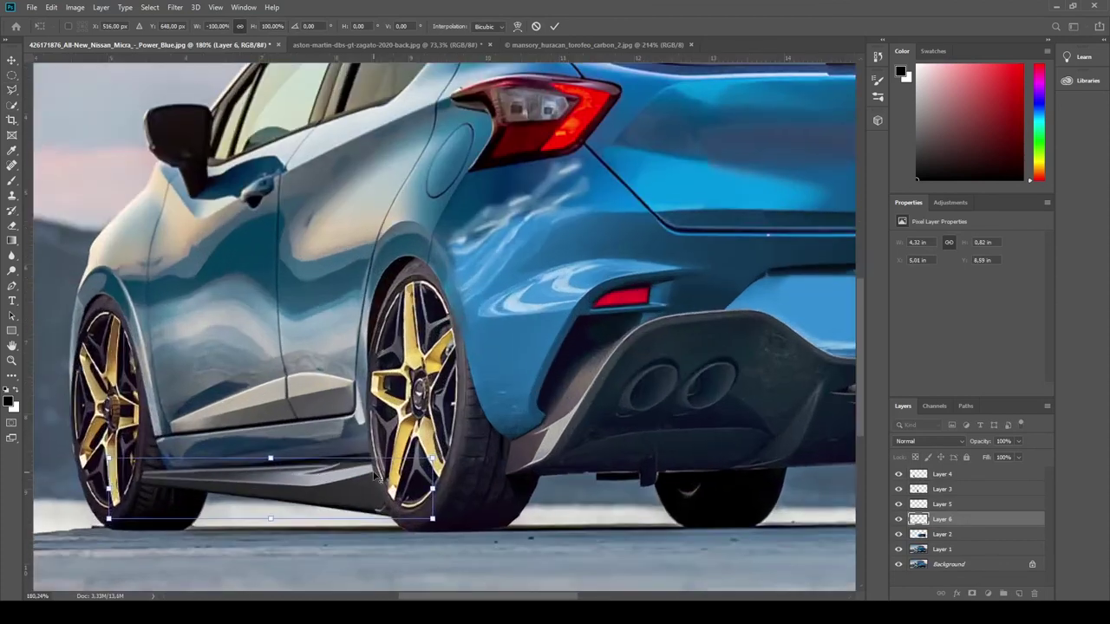
drag(261, 468, 302, 488)
drag(106, 491, 231, 500)
drag(532, 482, 519, 479)
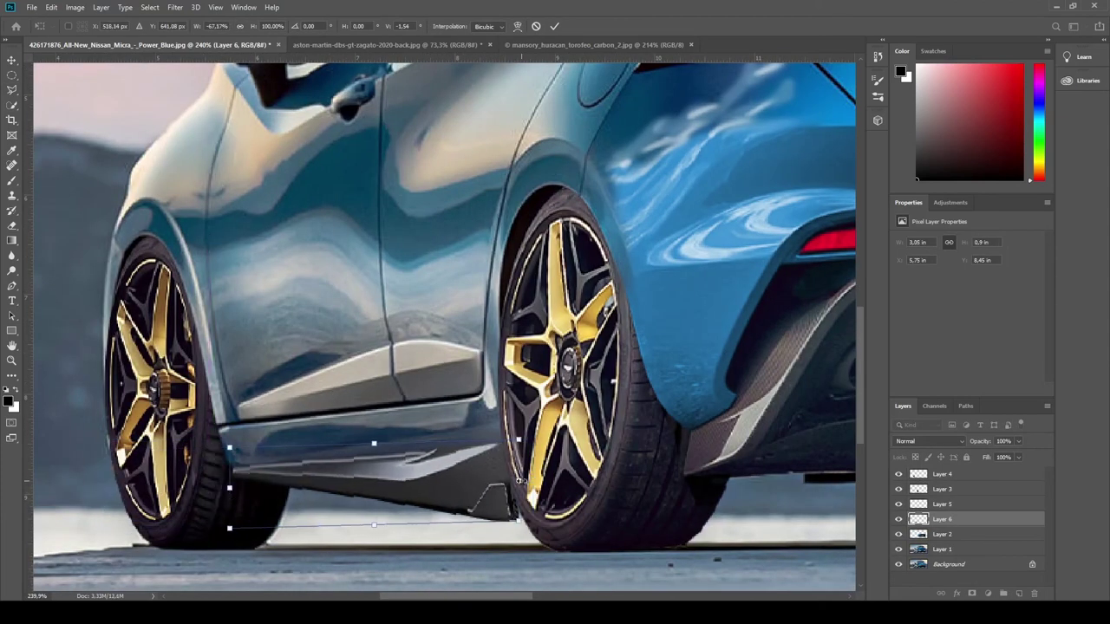
key(Return)
- Lasso the gap beneath the side skirt between the front and rear wheels and paint it black
scroll(302, 499, down, 5)
scroll(302, 499, up, 4)
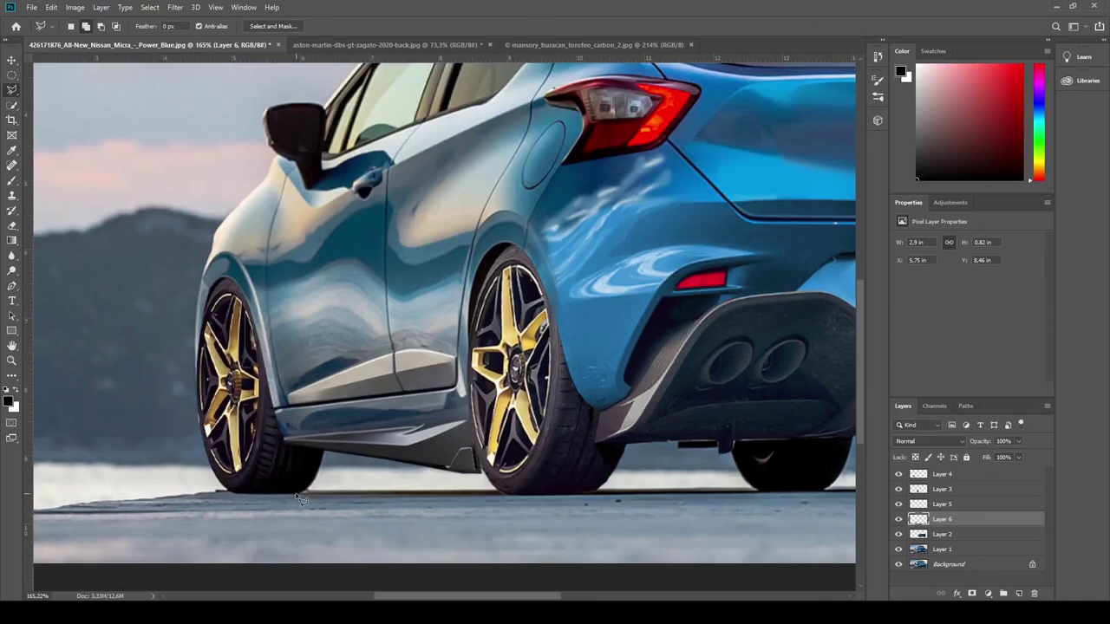
click(299, 494)
key(b)
drag(308, 472, 494, 482)
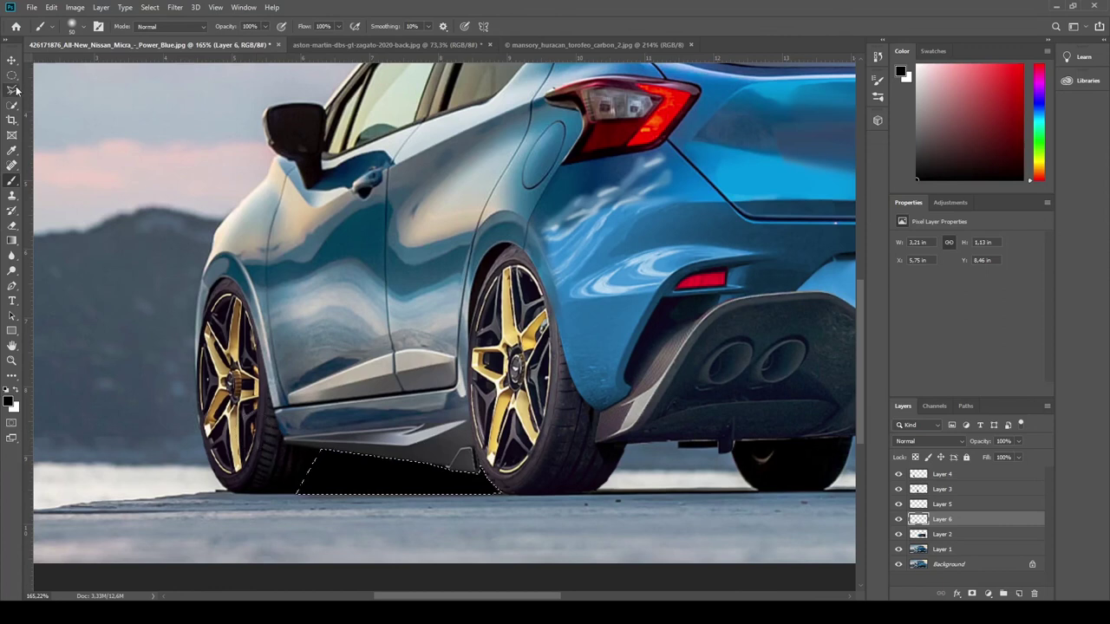
- Lasso the gap beneath the rear diffuser between the rear wheels and paint it black
click(12, 91)
scroll(211, 447, right, 5)
scroll(210, 447, up, 1)
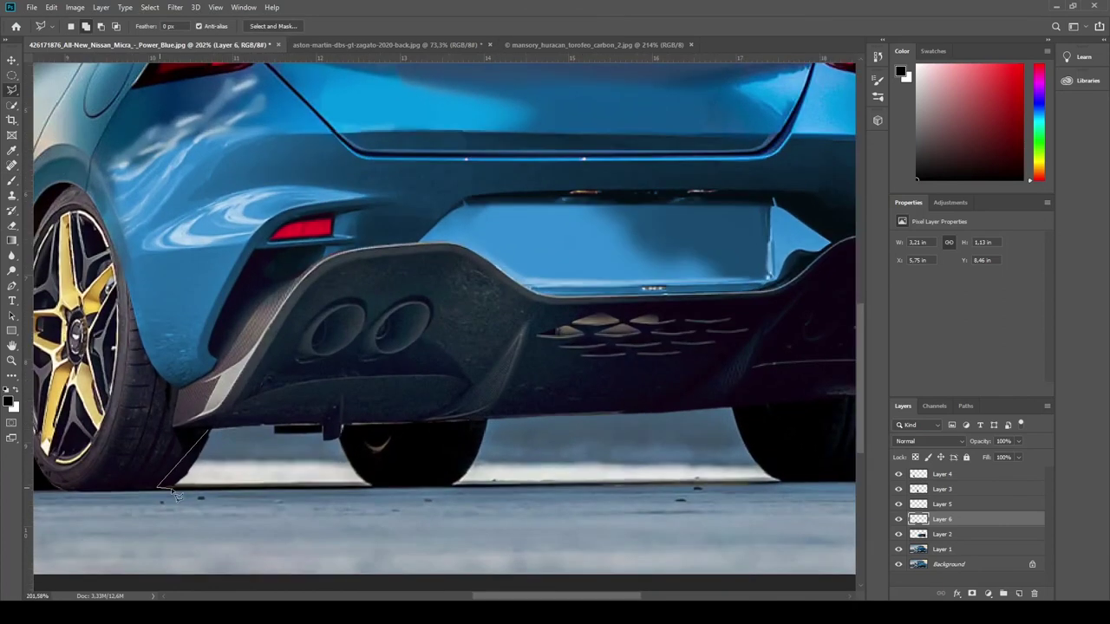
scroll(174, 493, right, 2)
click(715, 481)
click(143, 432)
key(b)
scroll(434, 417, down, 2)
mouse_move(234, 416)
mouse_down()
mouse_move(642, 399)
mouse_move(260, 425)
mouse_up()
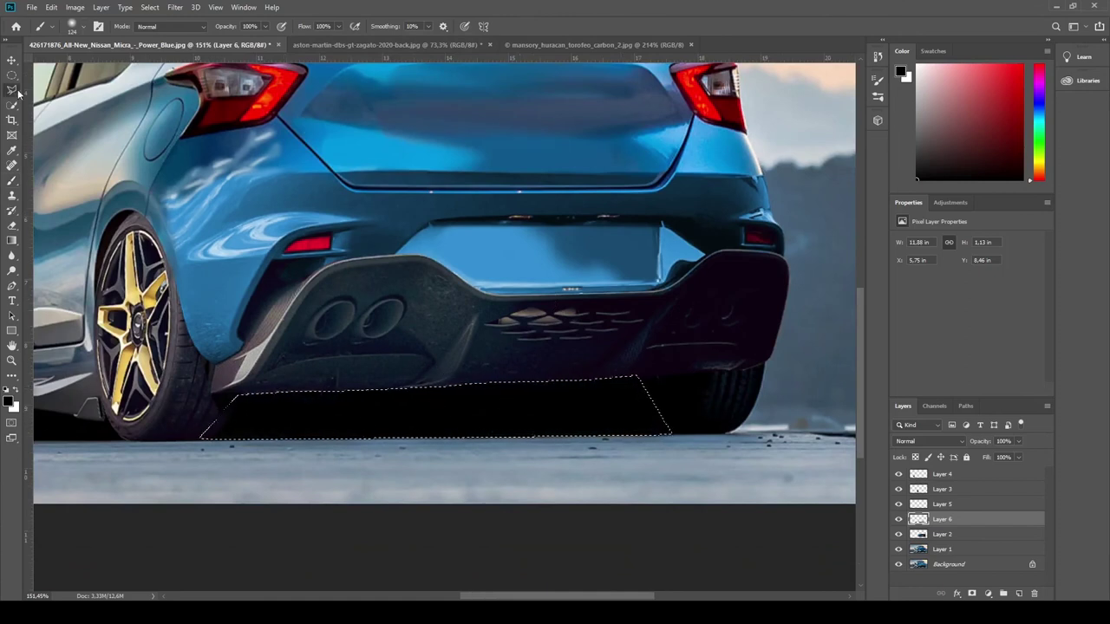
- Merge all visible layers of the Micra image into the Background and choose the Eyedropper tool
click(12, 91)
scroll(468, 425, down, 4)
scroll(503, 421, up, 1)
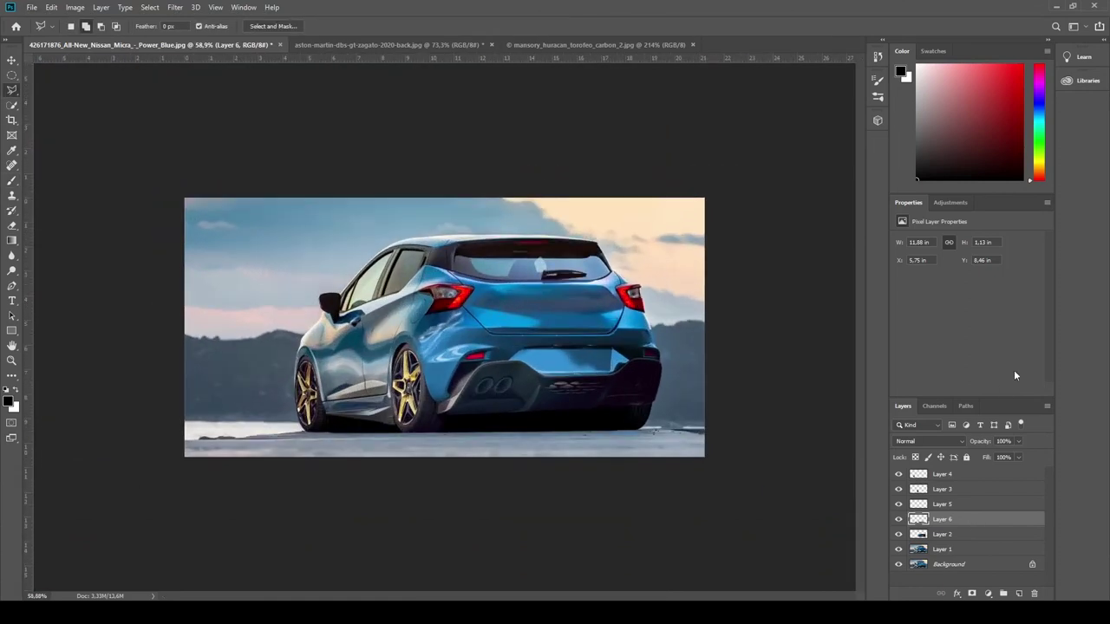
key(ctrl+shift+e)
key(i)
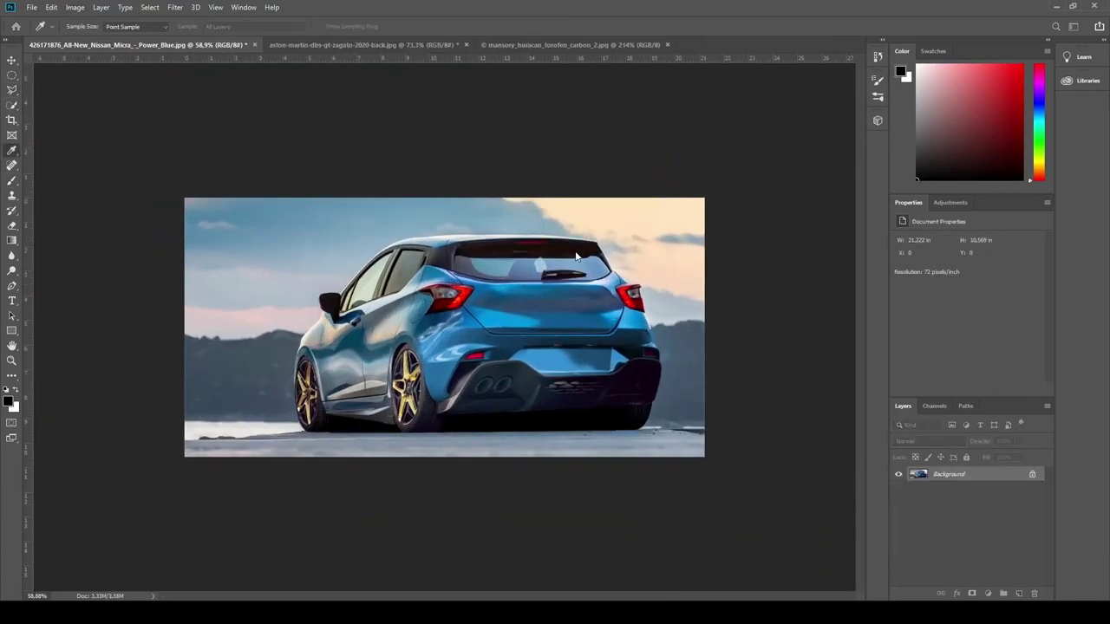